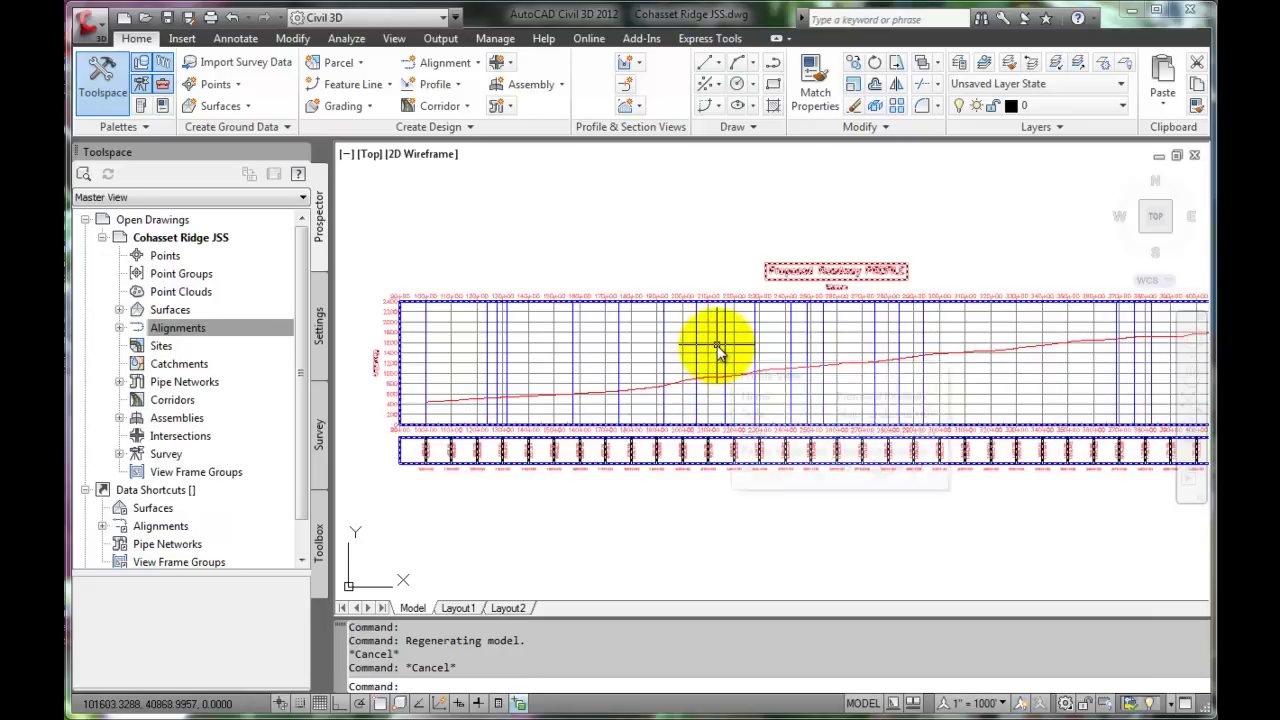
Launch Profile Creation Tools for the Proposed Roadway profile view
{"action": "middle_click_drag", "start_coordinate": [677, 360], "coordinate": [603, 388]}
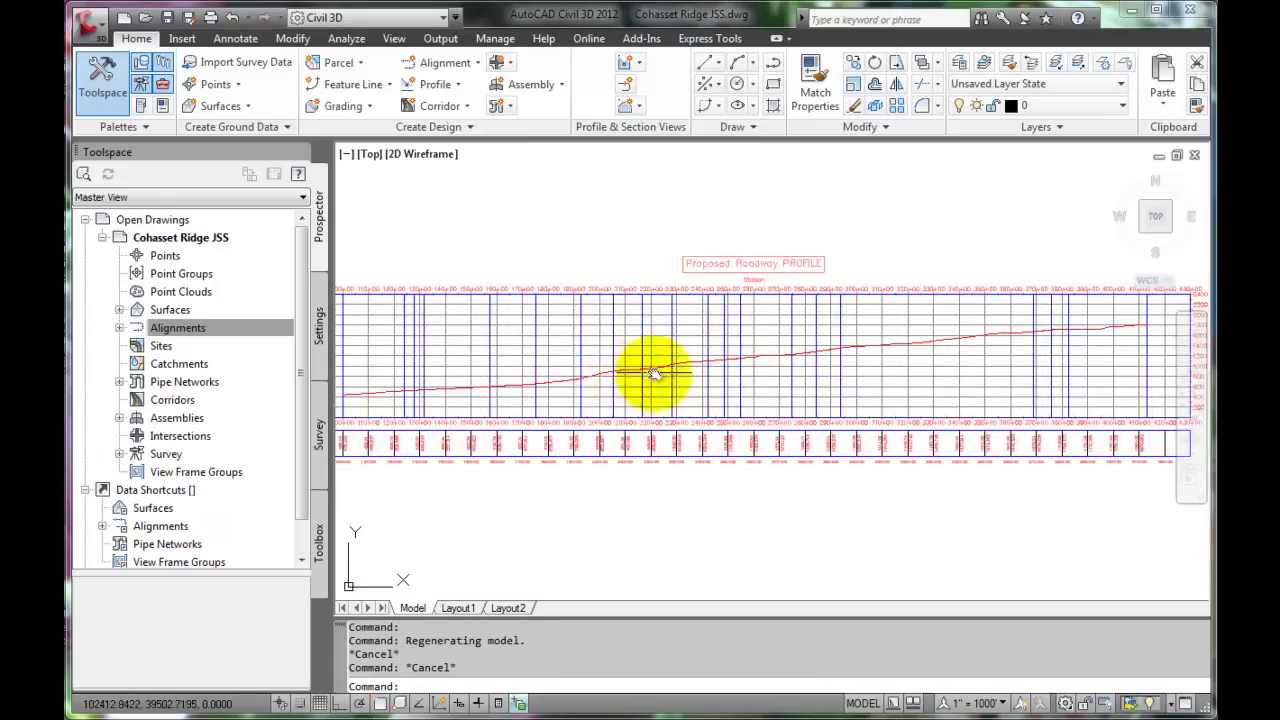
{"action": "mouse_move", "coordinate": [655, 374]}
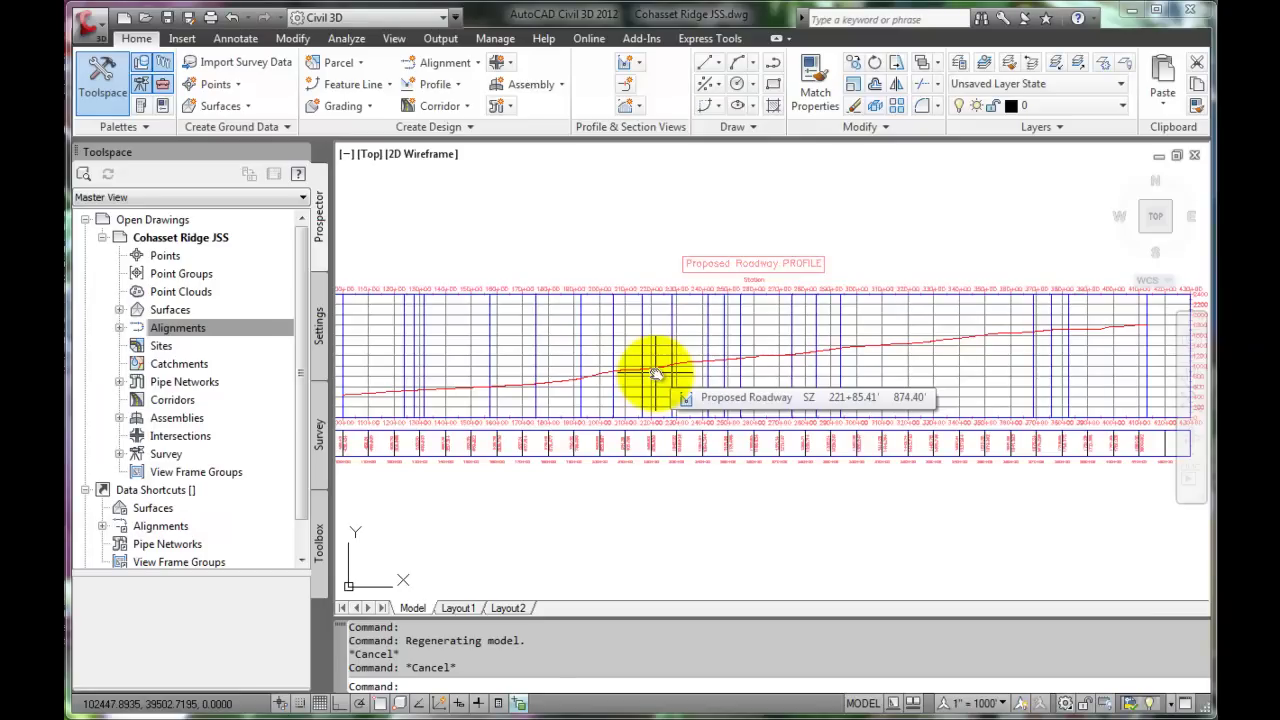
{"action": "left_click", "coordinate": [612, 371]}
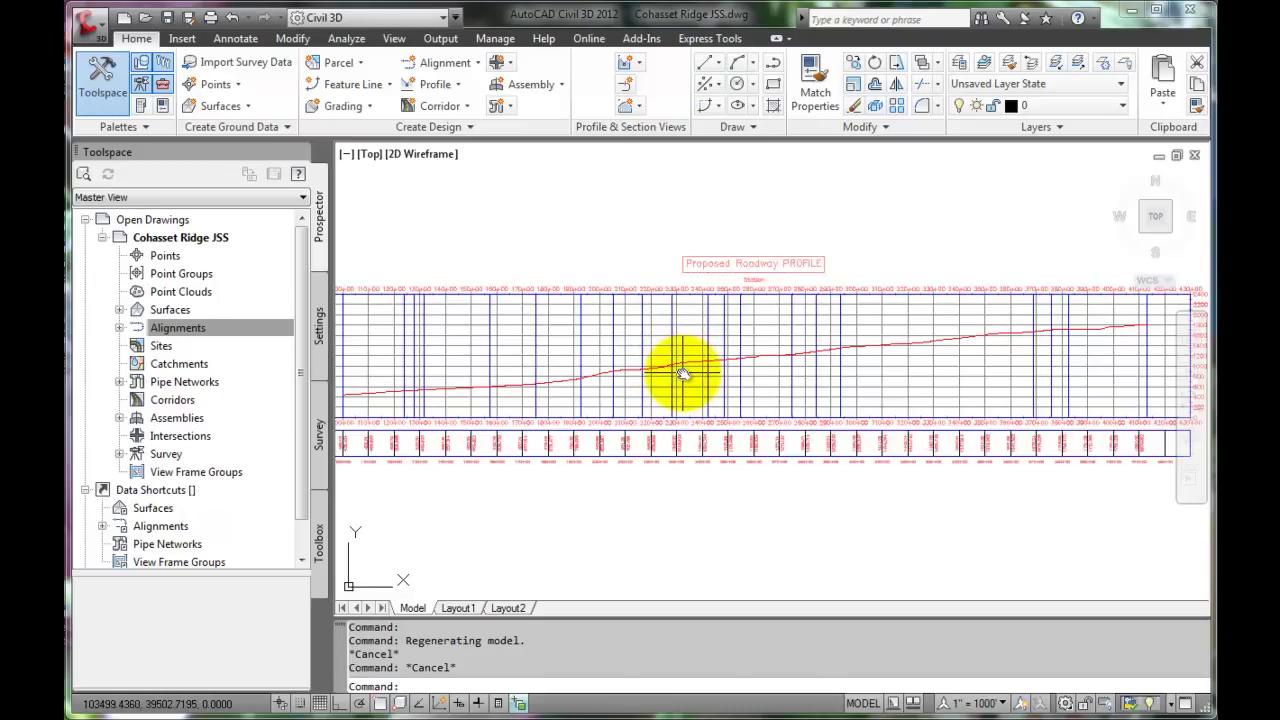
{"action": "scroll", "coordinate": [680, 372], "scroll_direction": "up", "scroll_amount": 1}
{"action": "scroll", "coordinate": [680, 368], "scroll_direction": "down", "scroll_amount": 2}
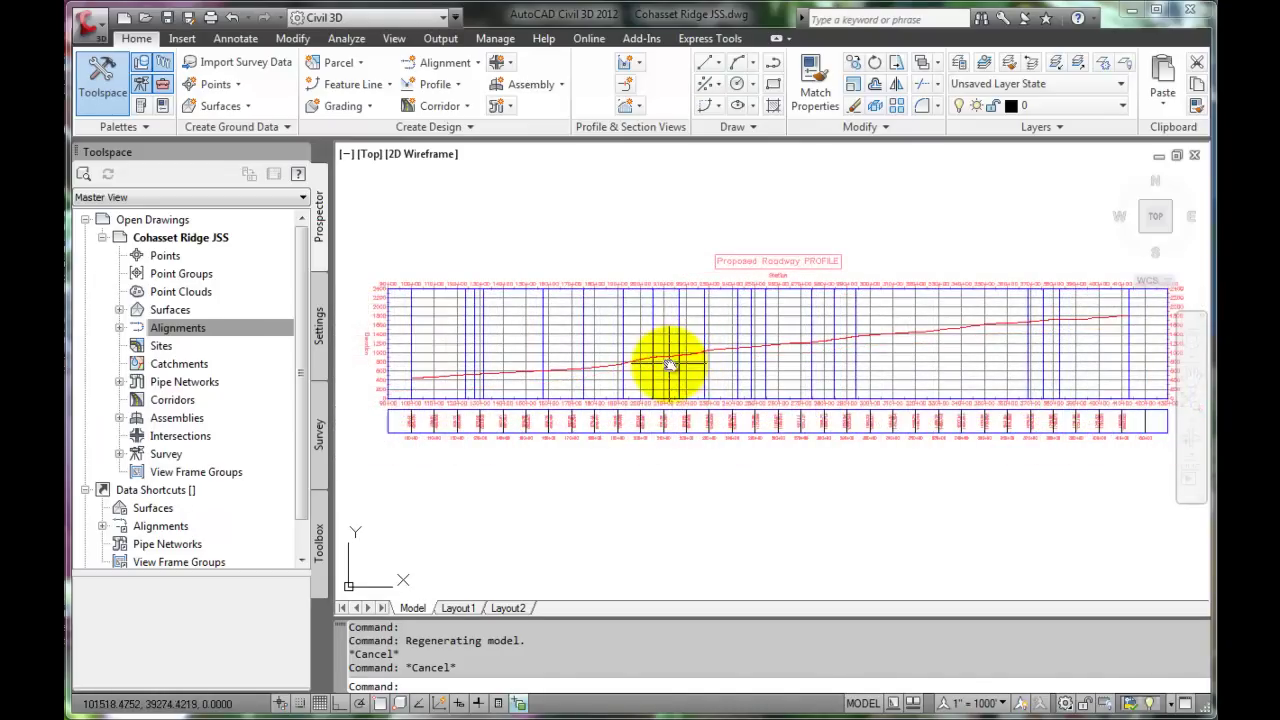
{"action": "left_click", "coordinate": [458, 85]}
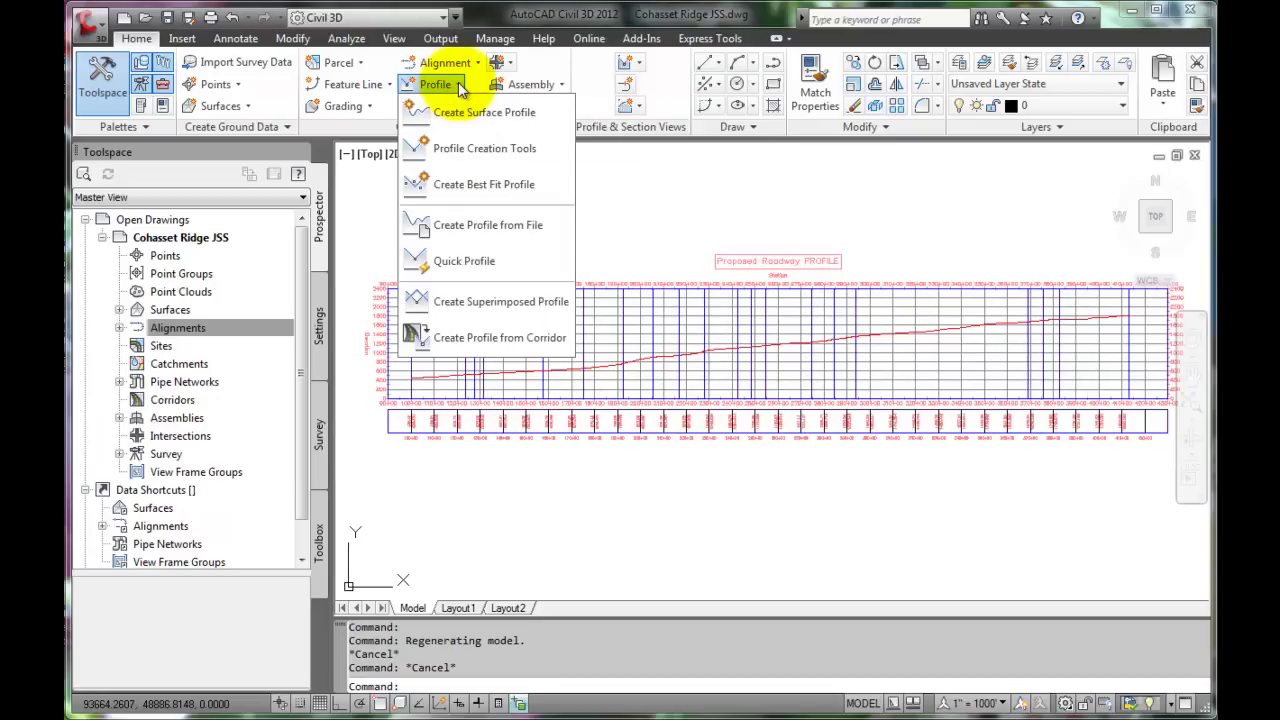
{"action": "left_click", "coordinate": [499, 155]}
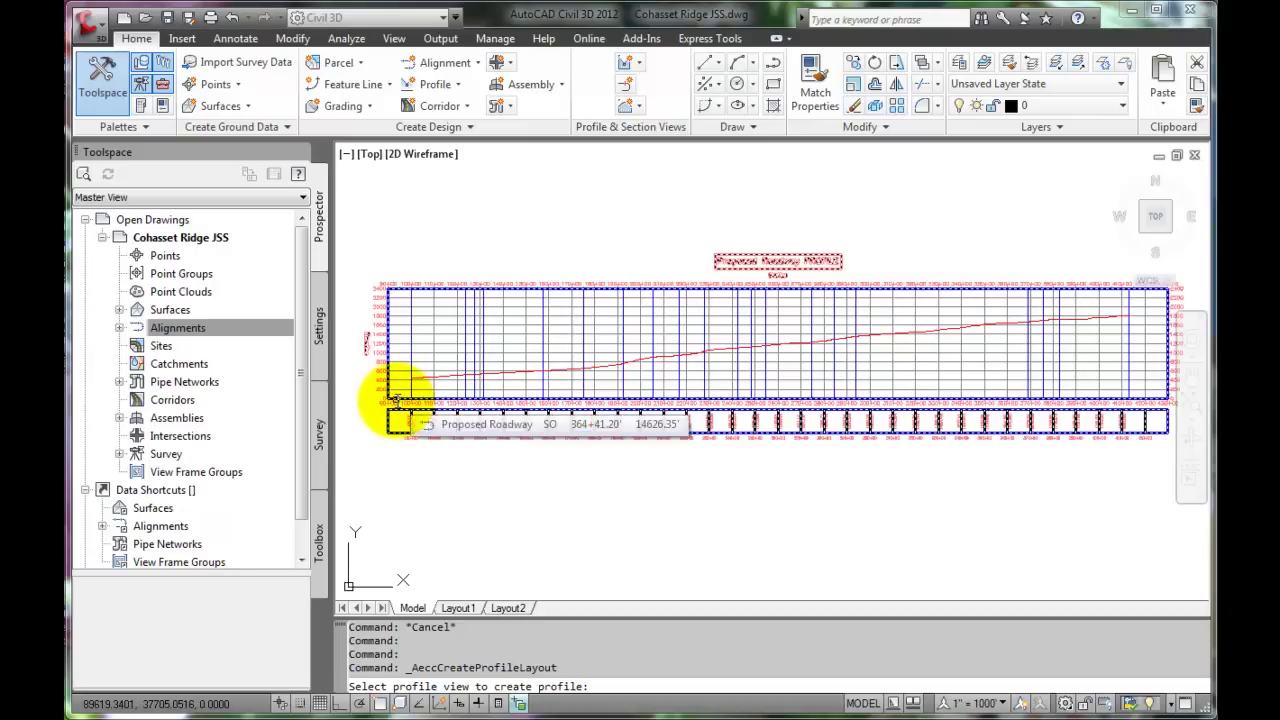
{"action": "left_click", "coordinate": [409, 404]}
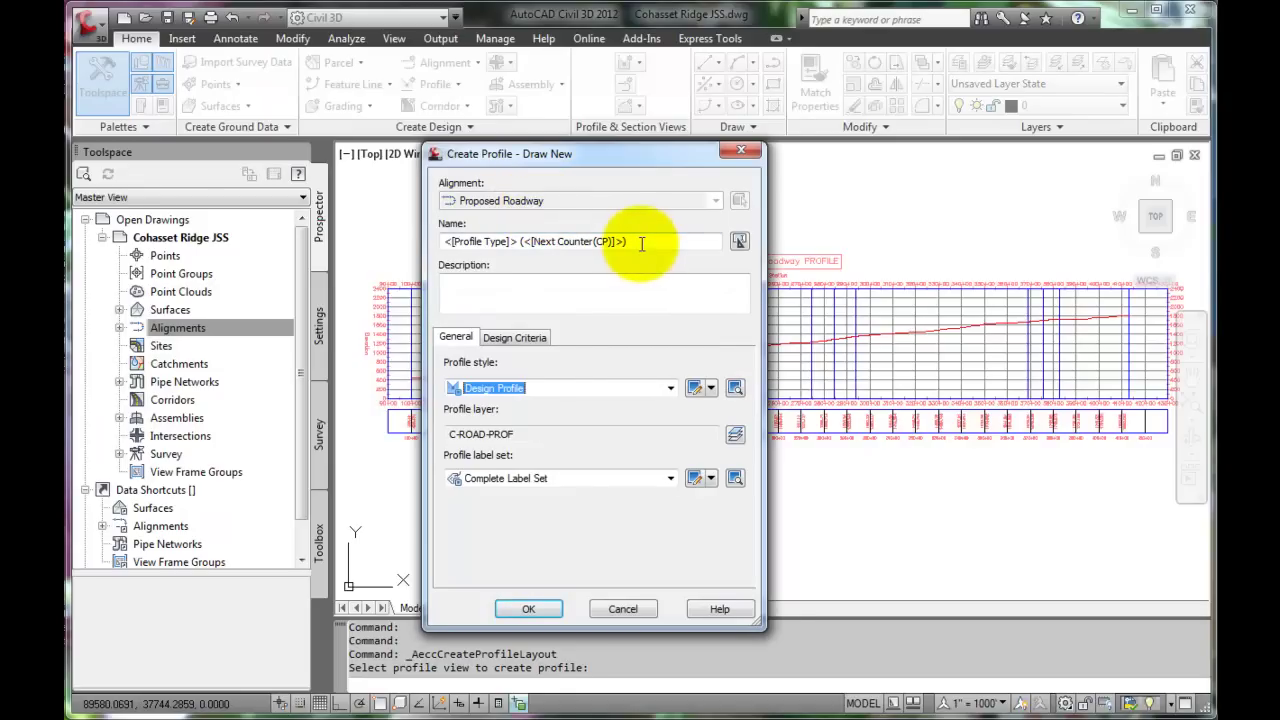
Name the profile 'Proposed Roadway', describe it as '2-Lane Rural Road', and accept
{"action": "left_click_drag", "start_coordinate": [632, 242], "coordinate": [445, 242]}
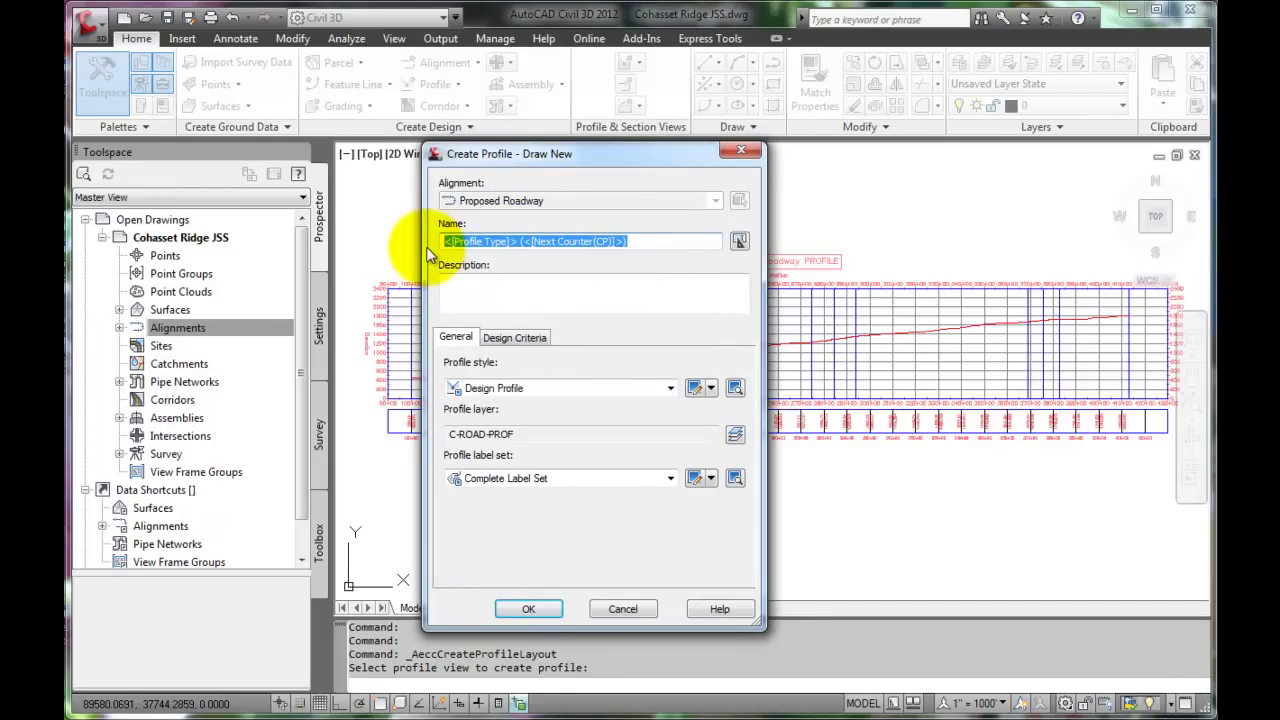
{"action": "type", "text": "Proposed Roadway"}
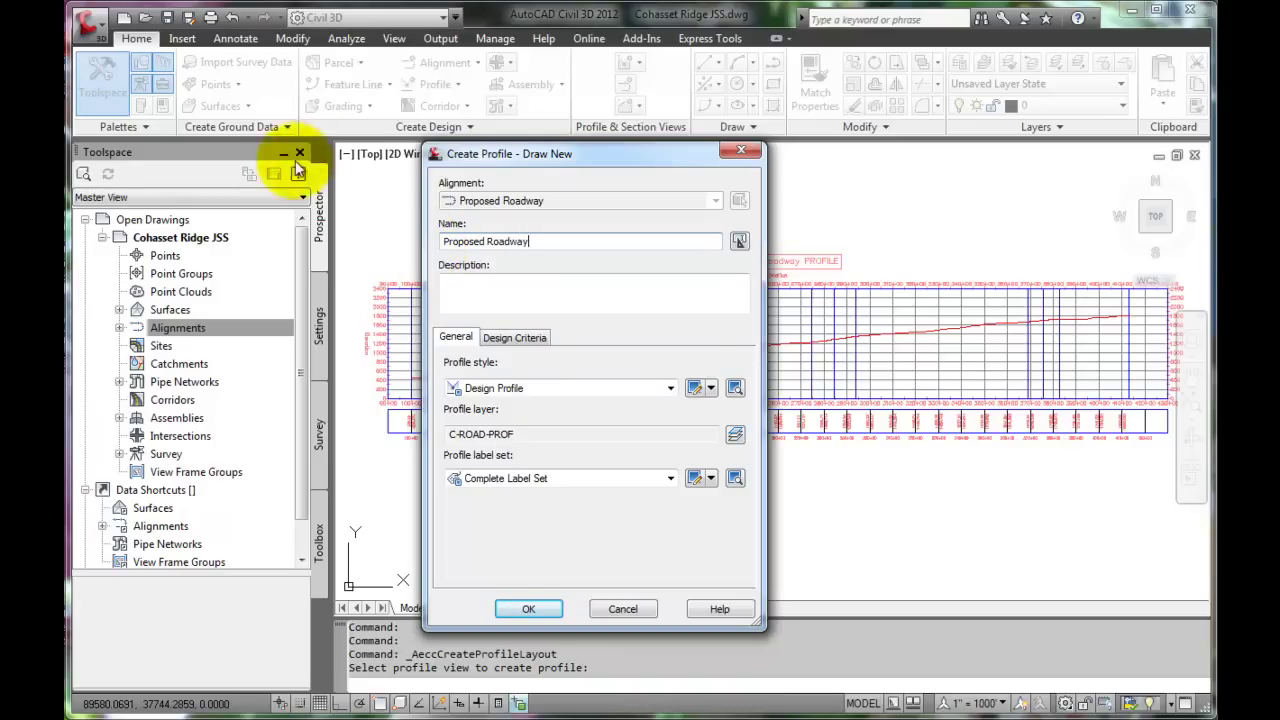
{"action": "left_click", "coordinate": [458, 296]}
{"action": "type", "text": "2-Lane Rural Road"}
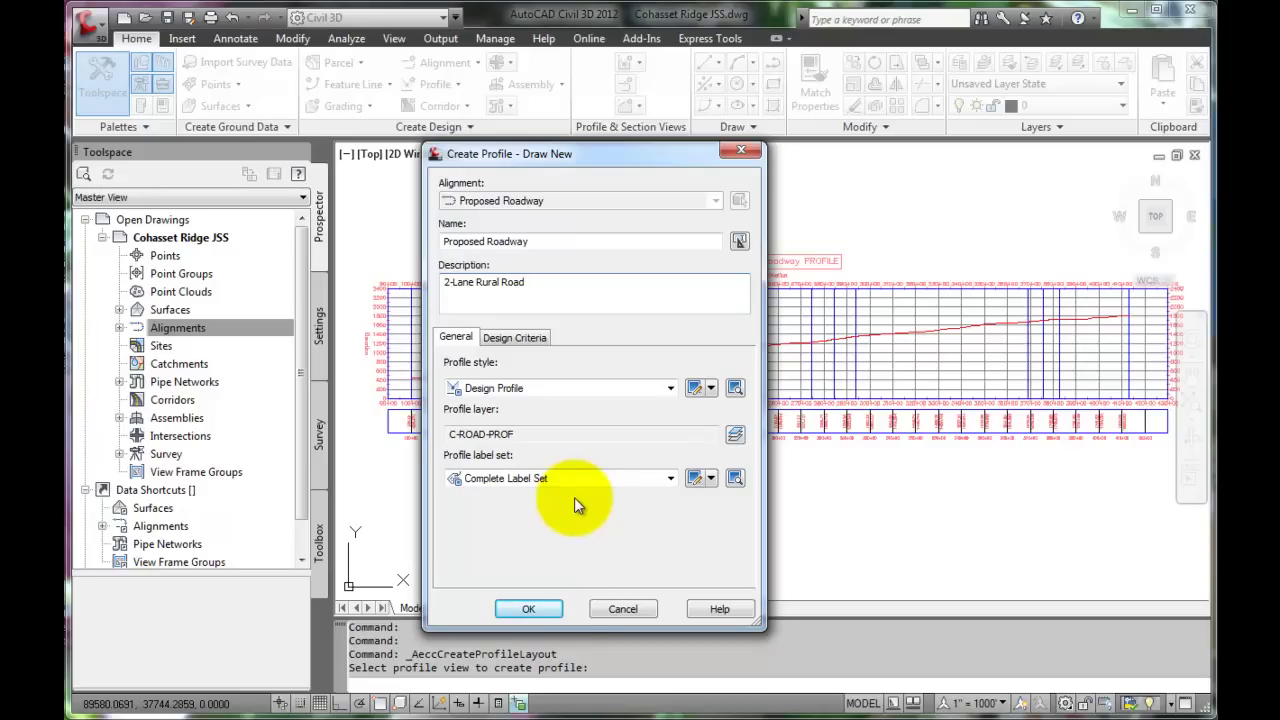
{"action": "left_click", "coordinate": [540, 609]}
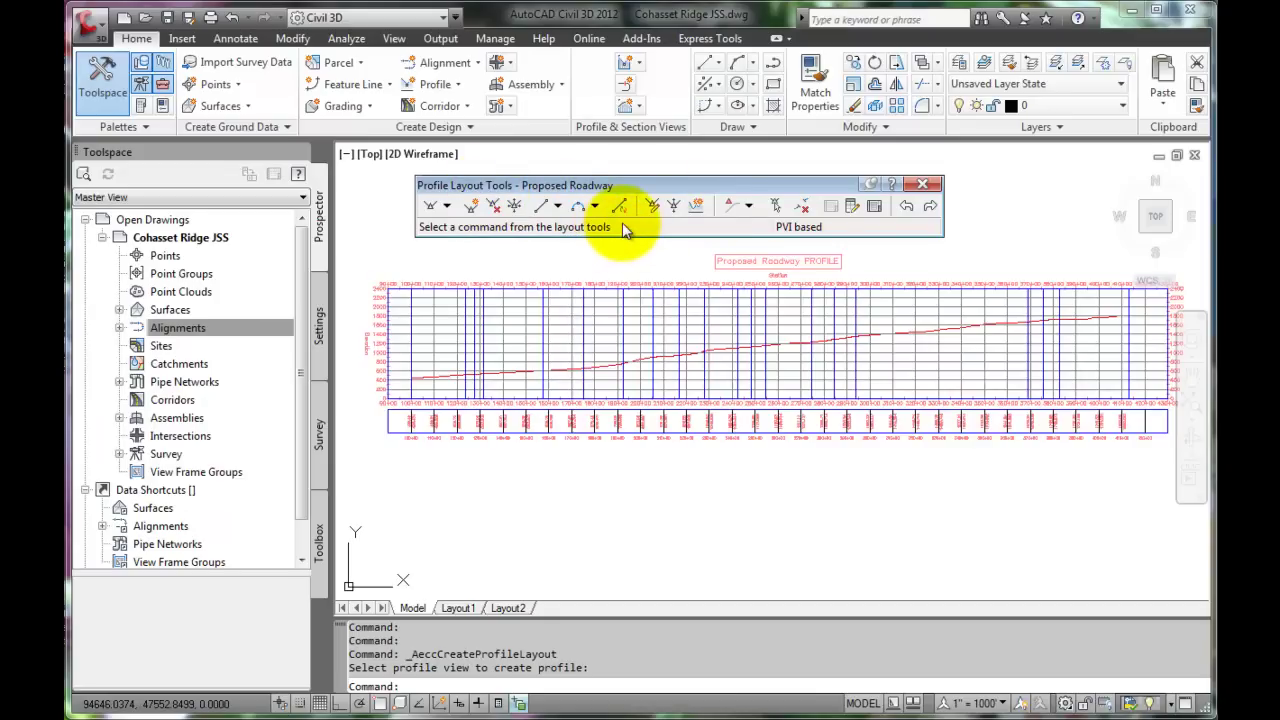
Begin Draw Tangents and zoom in on the existing-ground line's left end
{"action": "left_click", "coordinate": [437, 203]}
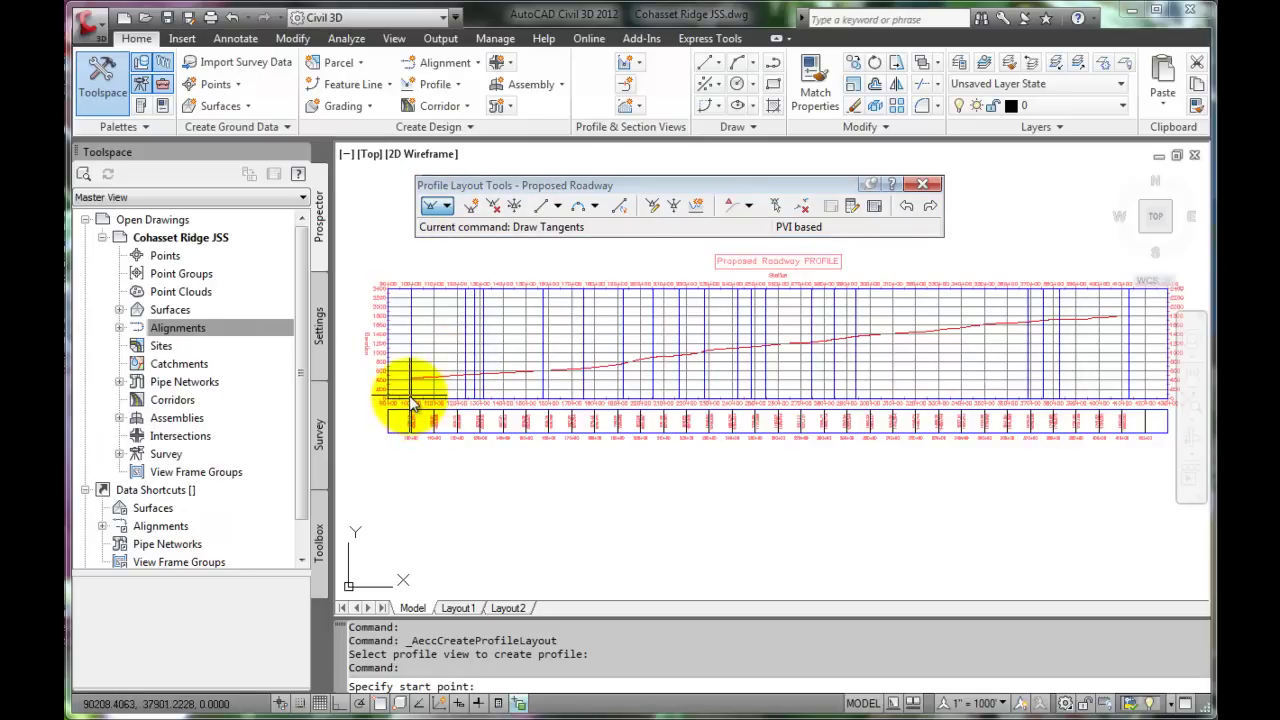
{"action": "scroll", "coordinate": [412, 395], "scroll_direction": "up", "scroll_amount": 2}
{"action": "scroll", "coordinate": [405, 360], "scroll_direction": "up", "scroll_amount": 2}
{"action": "scroll", "coordinate": [408, 352], "scroll_direction": "up", "scroll_amount": 2}
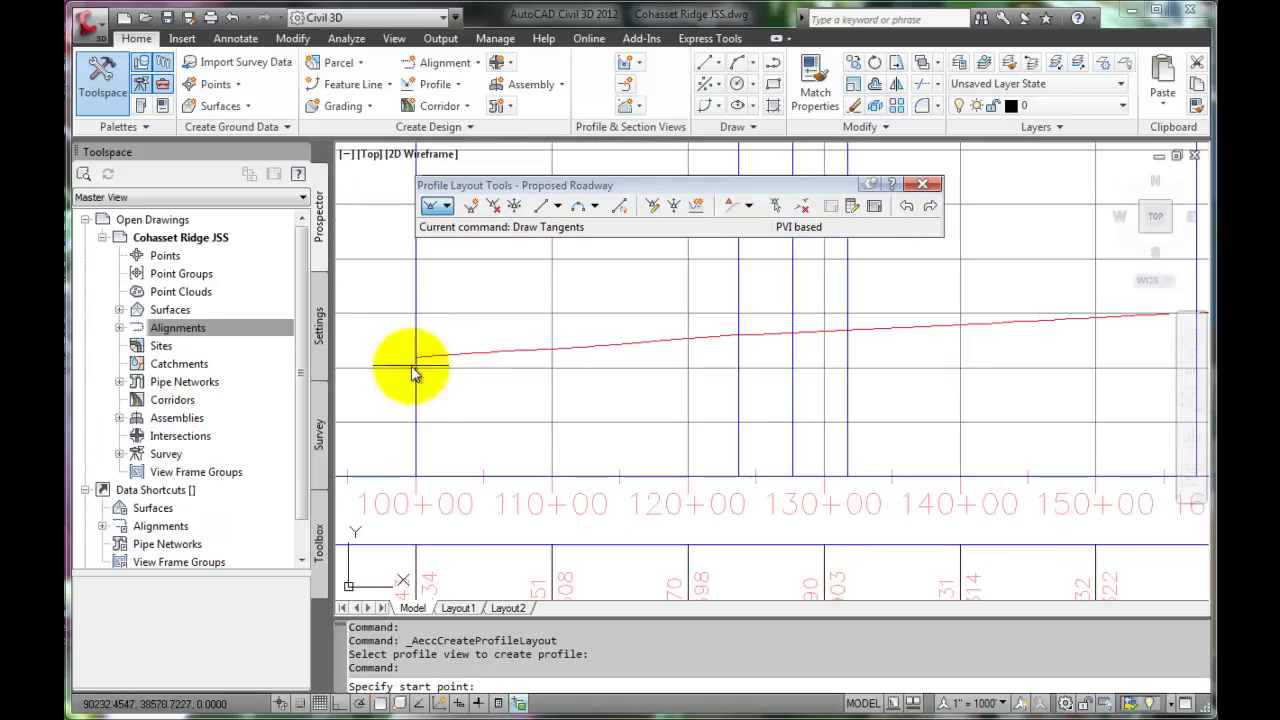
{"action": "scroll", "coordinate": [423, 380], "scroll_direction": "up", "scroll_amount": 2}
{"action": "middle_click_drag", "start_coordinate": [423, 380], "coordinate": [528, 374]}
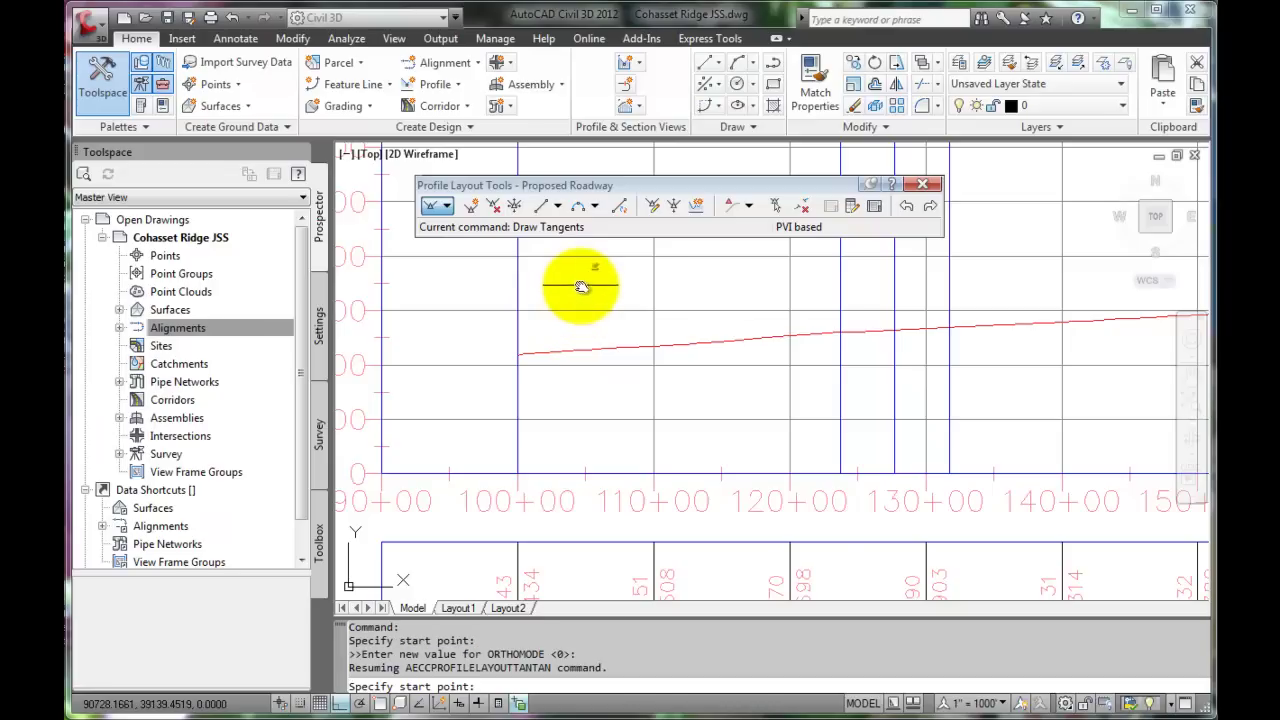
Snap the first PVI to the ground line's left endpoint near station 100+00
{"action": "right_click", "coordinate": [585, 292], "text": "shift"}
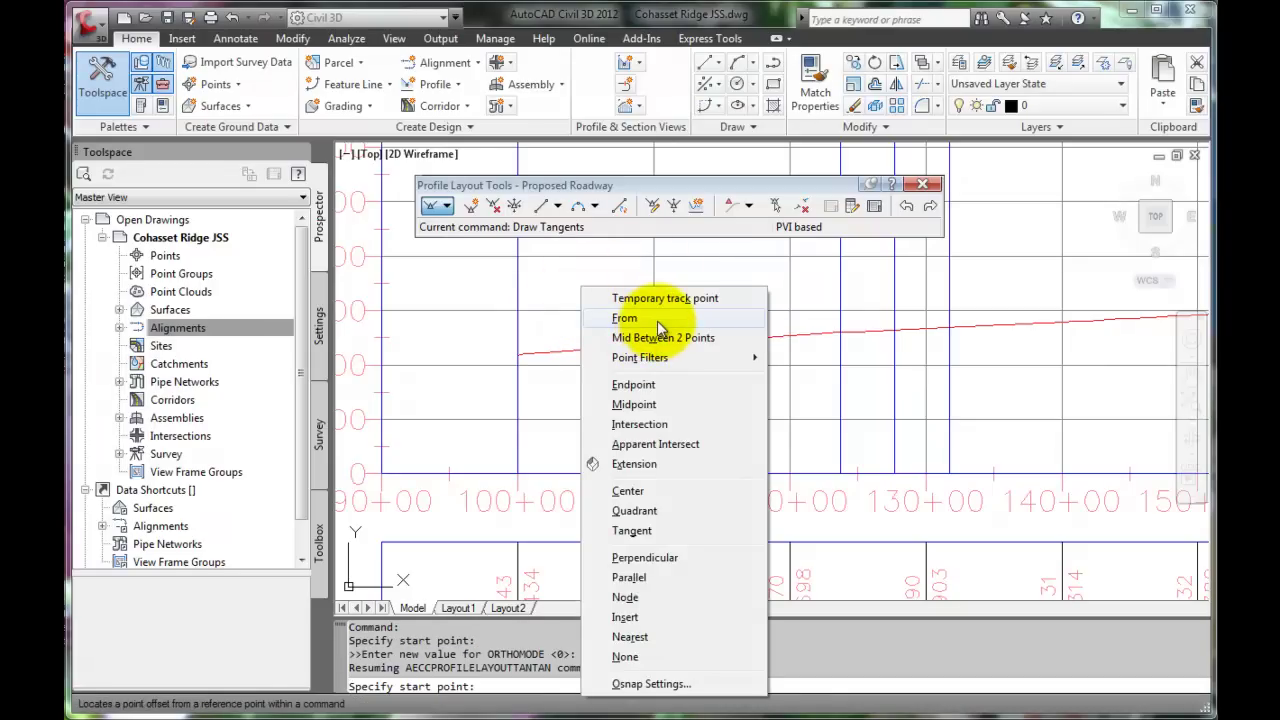
{"action": "left_click", "coordinate": [631, 384]}
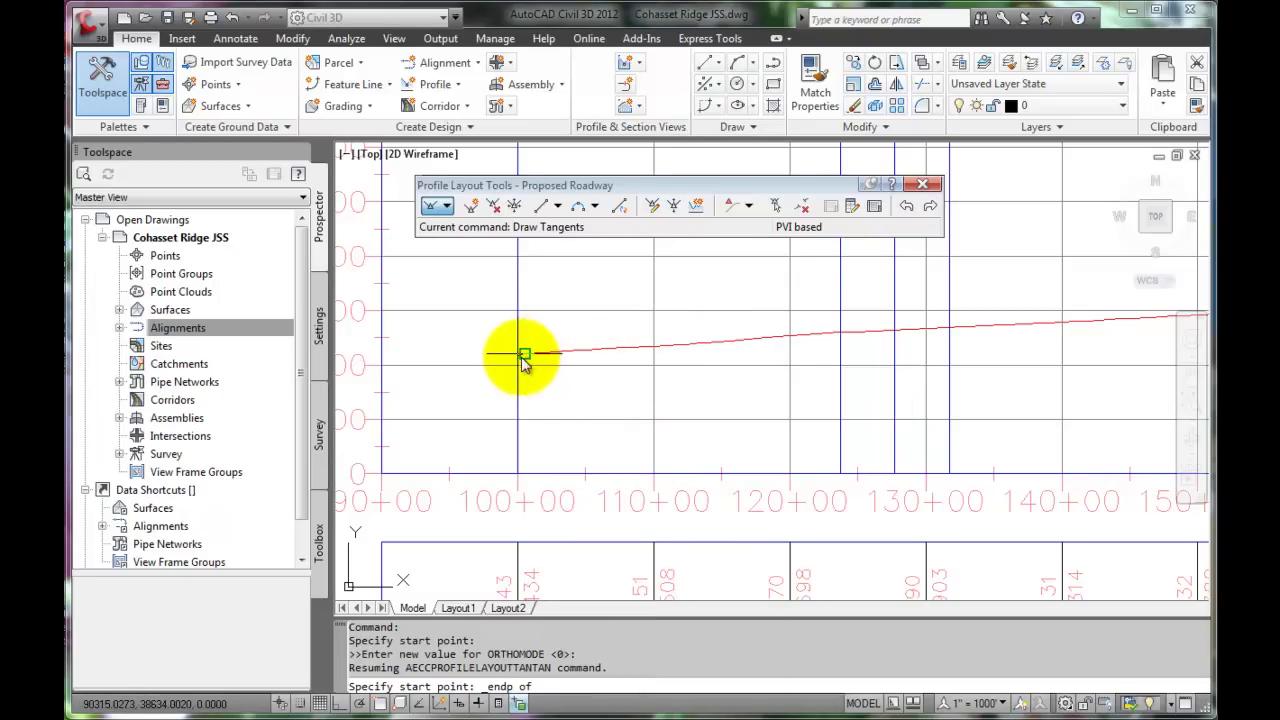
{"action": "scroll", "coordinate": [518, 365], "scroll_direction": "up", "scroll_amount": 3}
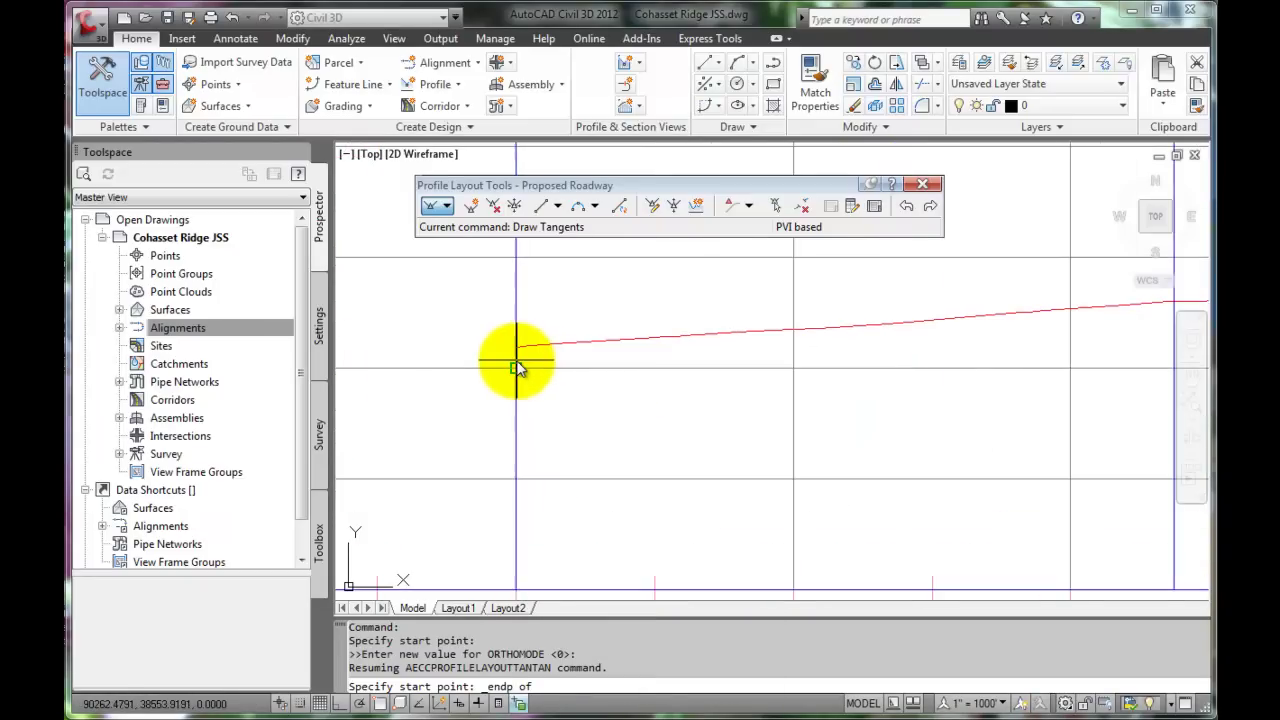
{"action": "scroll", "coordinate": [518, 365], "scroll_direction": "up", "scroll_amount": 2}
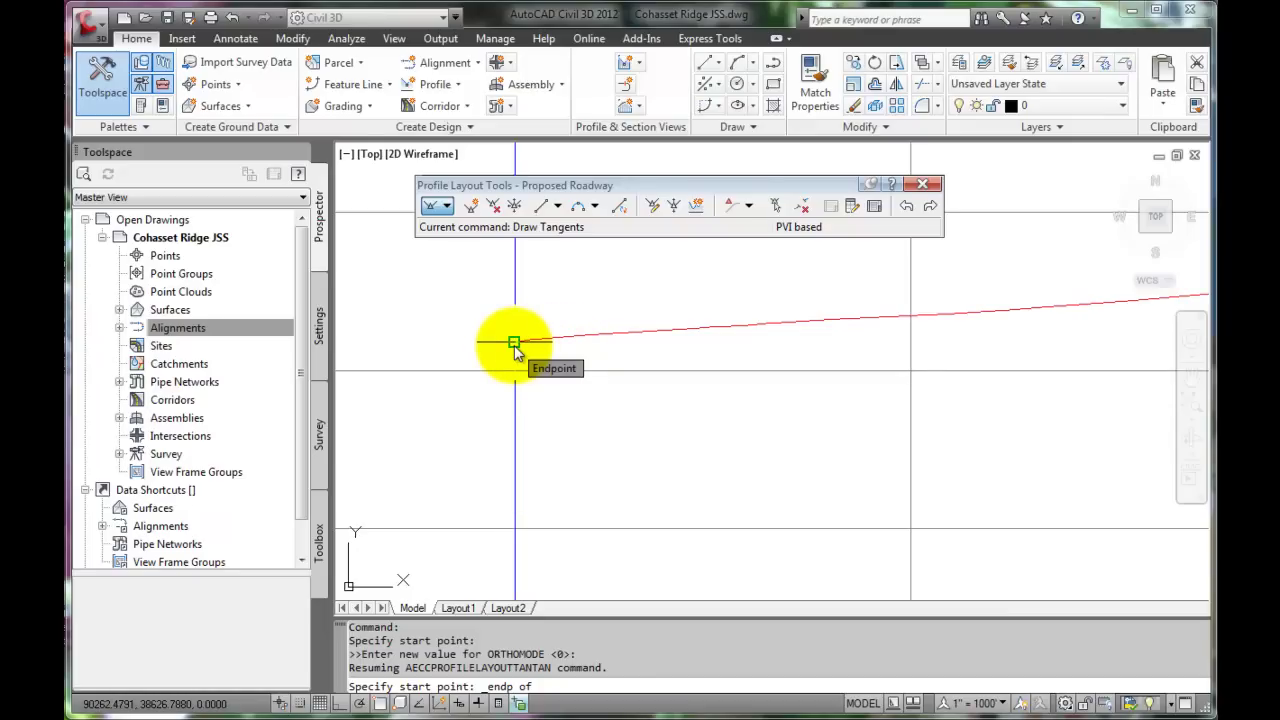
{"action": "left_click", "coordinate": [514, 342]}
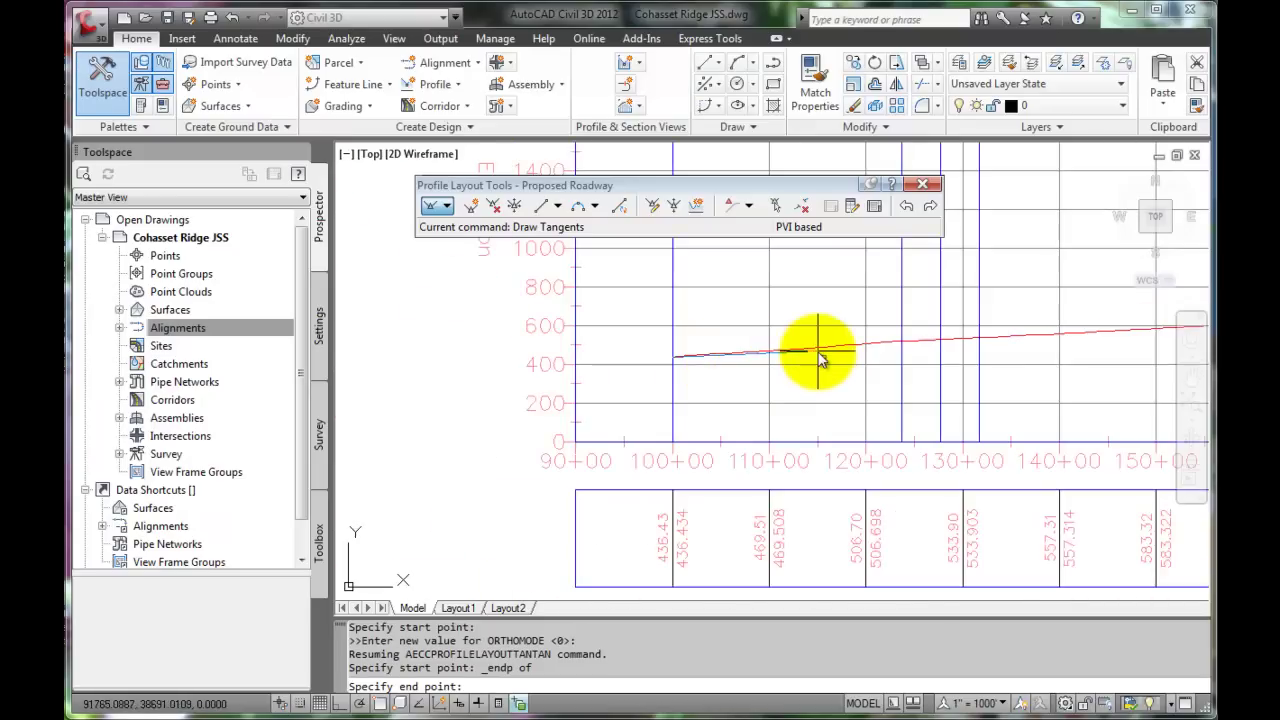
Place further PVIs along the existing-ground line past station 230+00
{"action": "scroll", "coordinate": [662, 357], "scroll_direction": "down", "scroll_amount": 2}
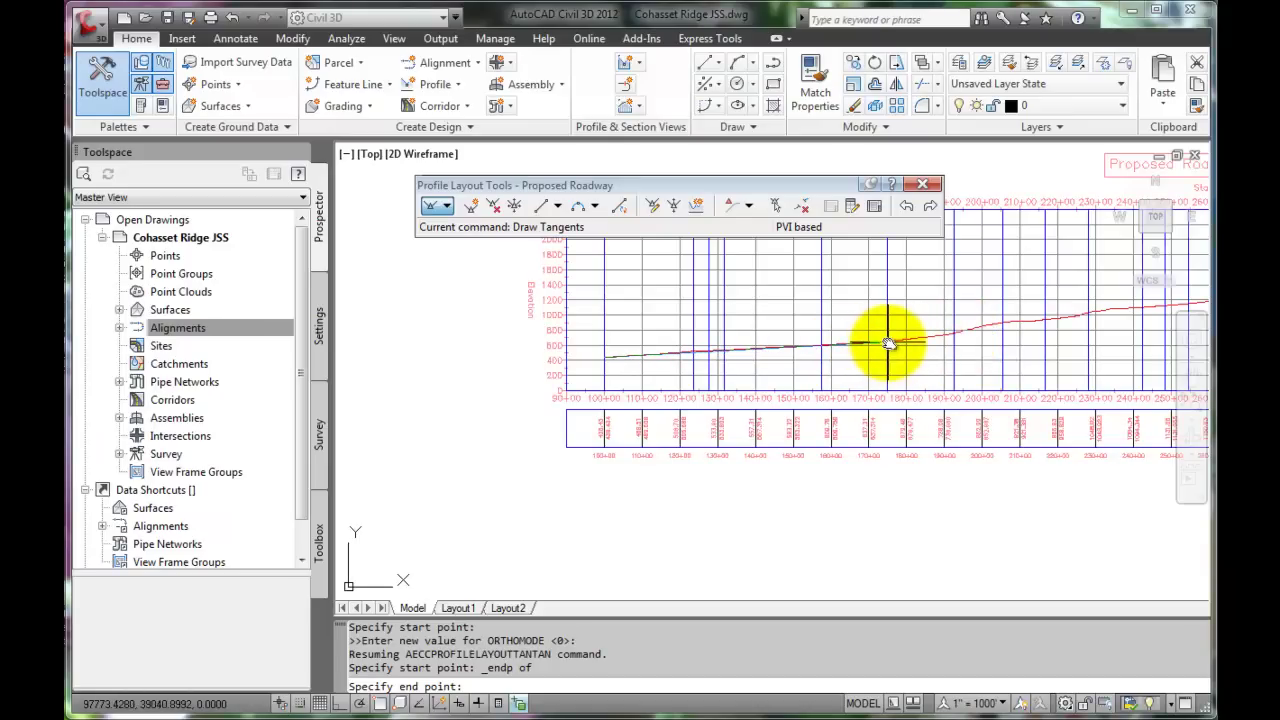
{"action": "left_click", "coordinate": [889, 344]}
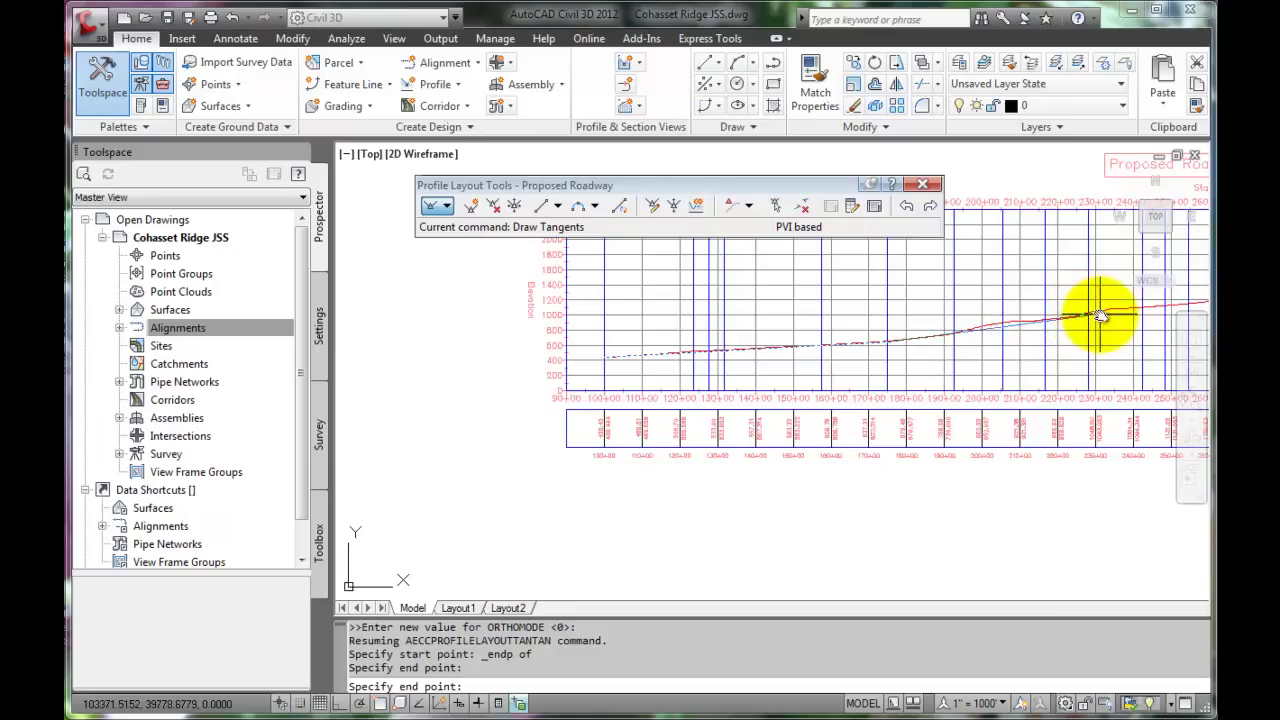
{"action": "scroll", "coordinate": [1100, 310], "scroll_direction": "up", "scroll_amount": 1}
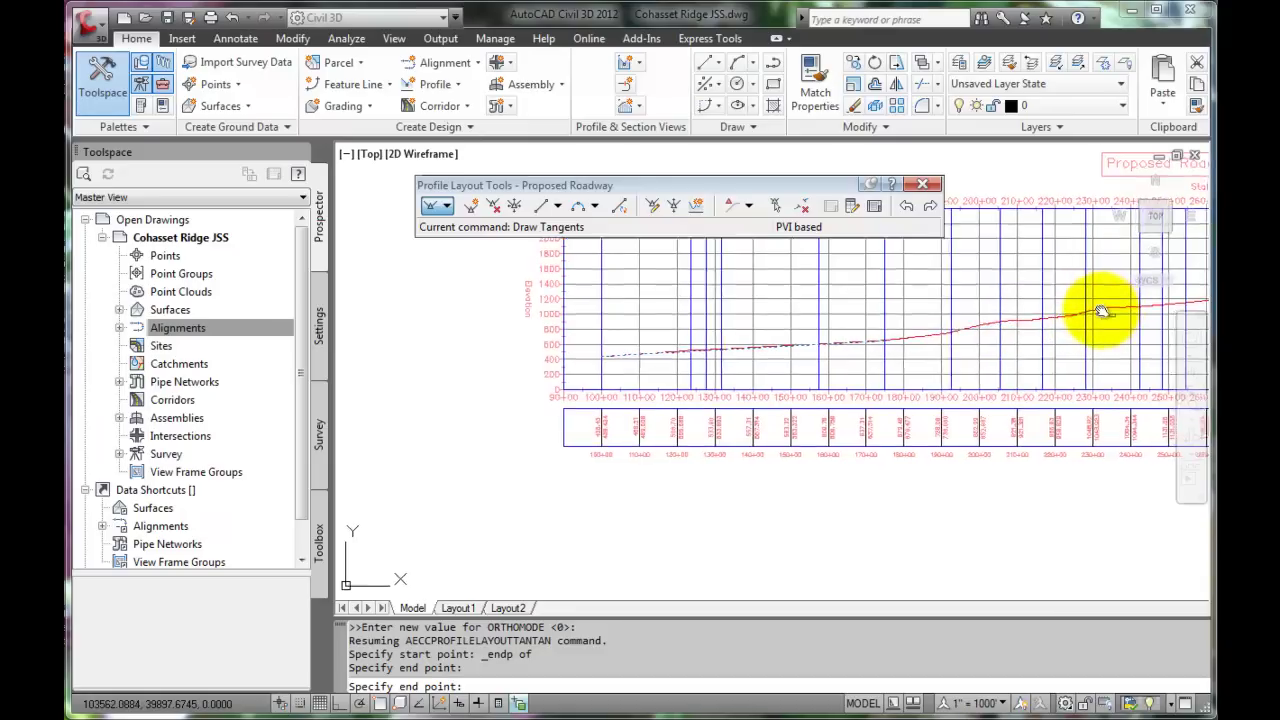
{"action": "scroll", "coordinate": [1106, 330], "scroll_direction": "up", "scroll_amount": 2}
{"action": "scroll", "coordinate": [1106, 343], "scroll_direction": "up", "scroll_amount": 1}
{"action": "scroll", "coordinate": [1024, 347], "scroll_direction": "up", "scroll_amount": 1}
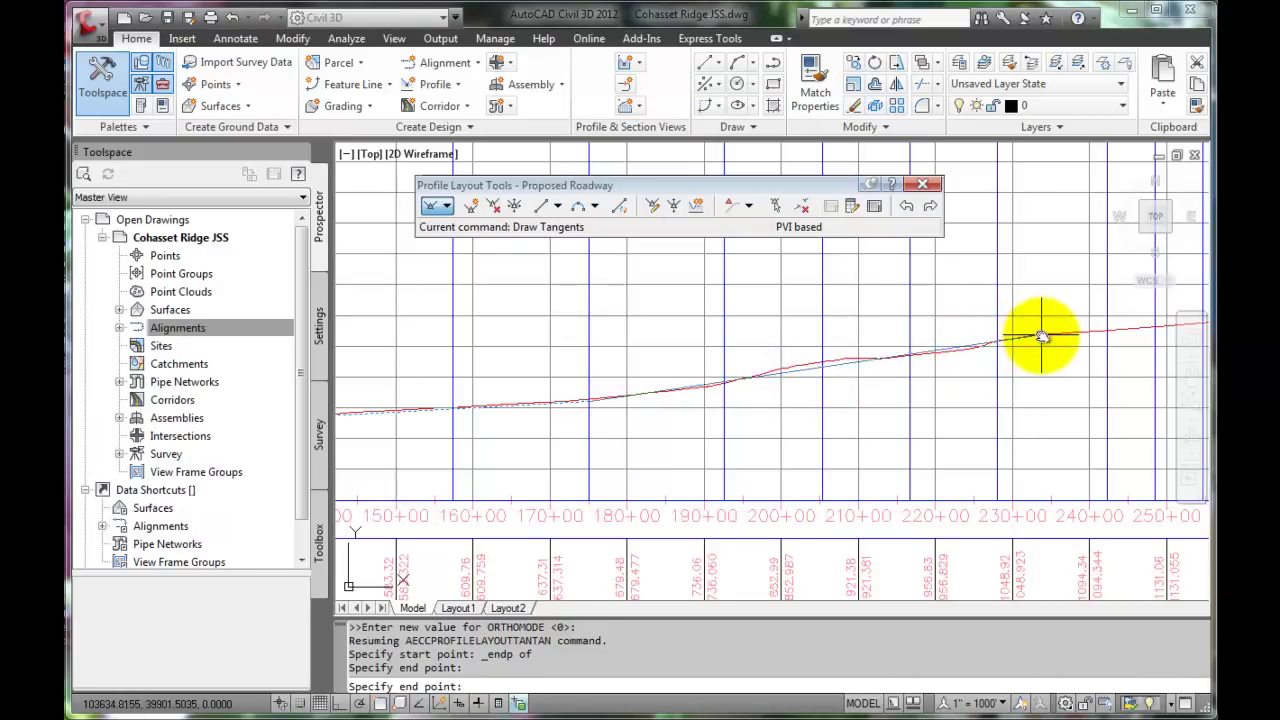
{"action": "mouse_move", "coordinate": [1100, 312]}
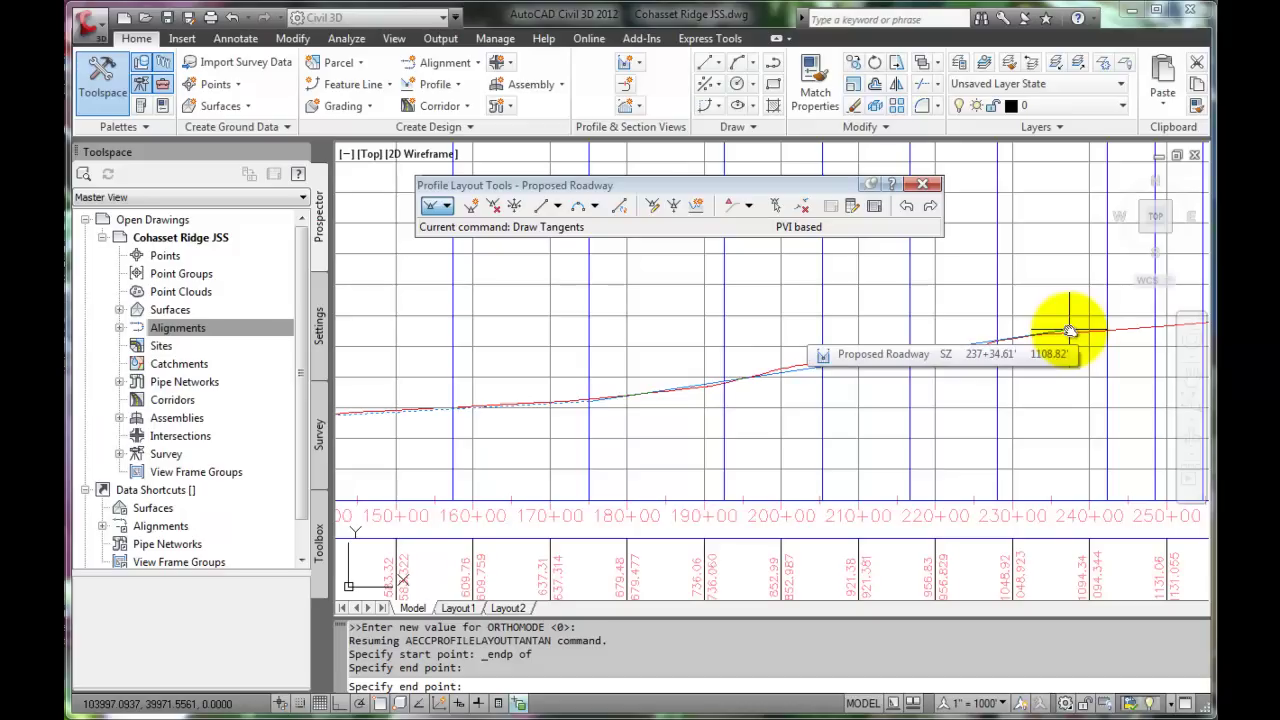
{"action": "left_click", "coordinate": [1070, 332]}
{"action": "middle_click_drag", "start_coordinate": [1060, 351], "coordinate": [682, 413]}
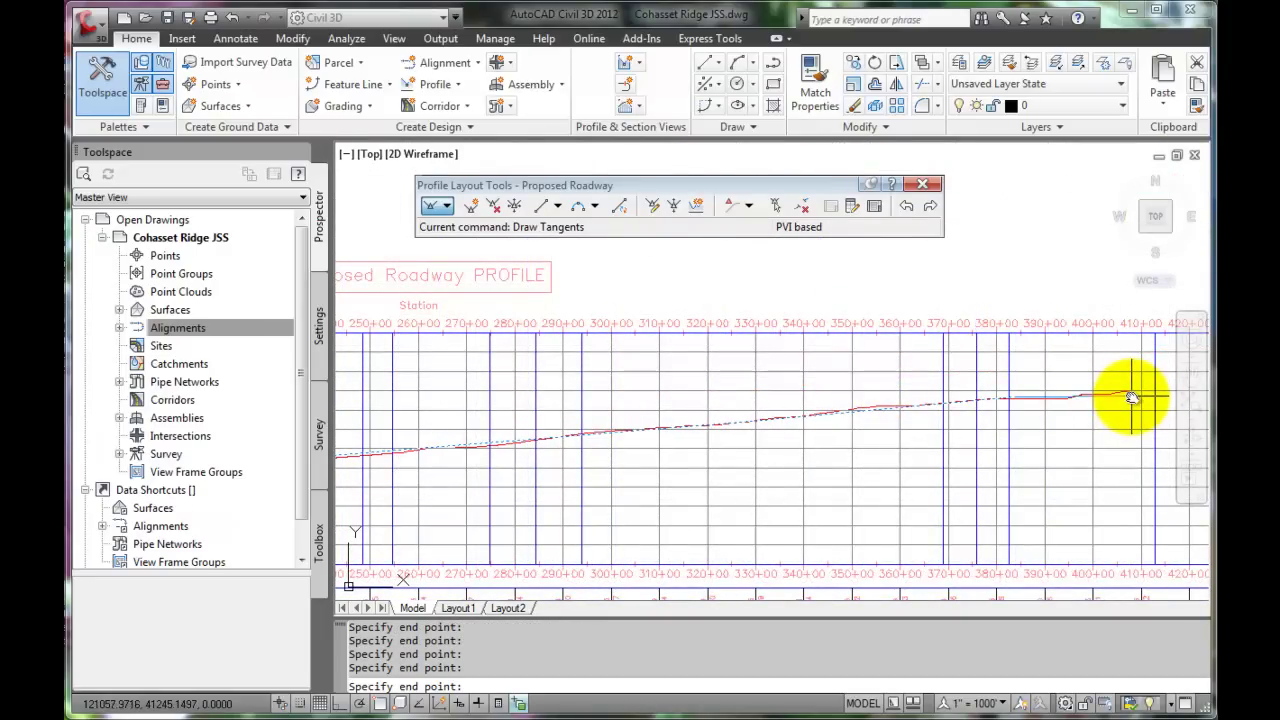
End the last tangent on the ground line's right endpoint and finish tangent drawing
{"action": "middle_click_drag", "start_coordinate": [1132, 398], "coordinate": [975, 421]}
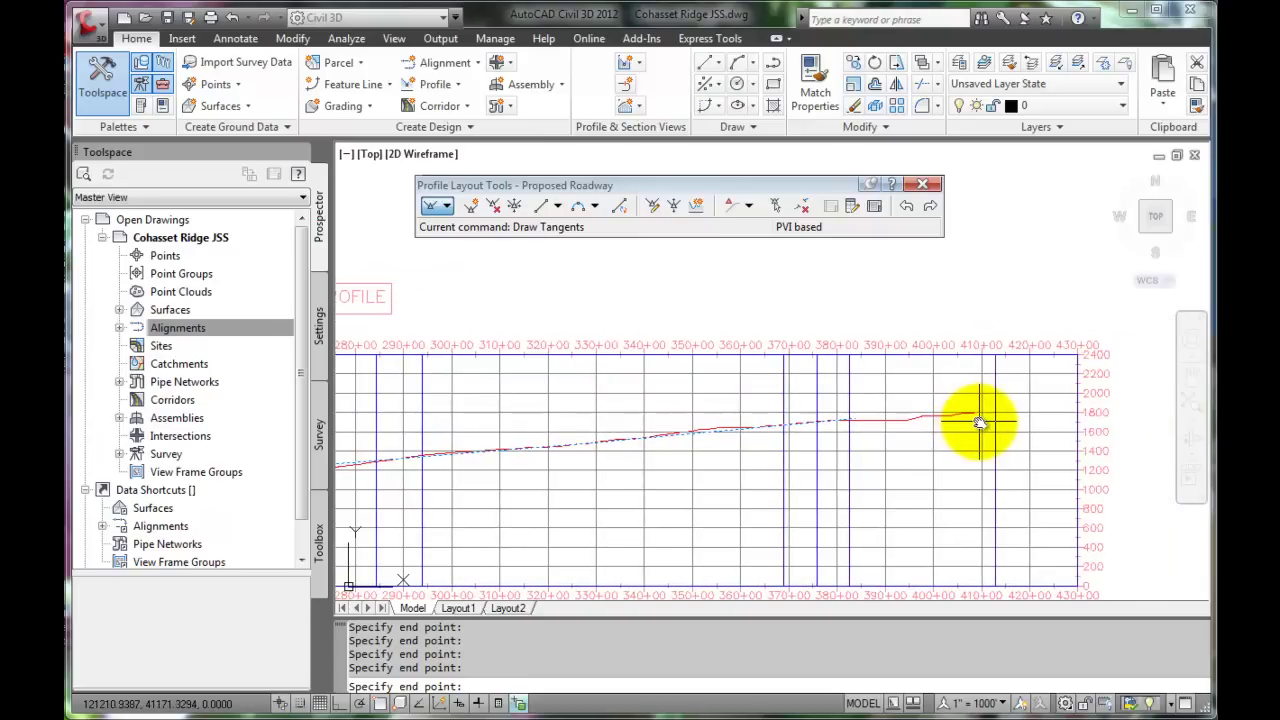
{"action": "scroll", "coordinate": [980, 422], "scroll_direction": "up", "scroll_amount": 2}
{"action": "scroll", "coordinate": [980, 422], "scroll_direction": "up", "scroll_amount": 3}
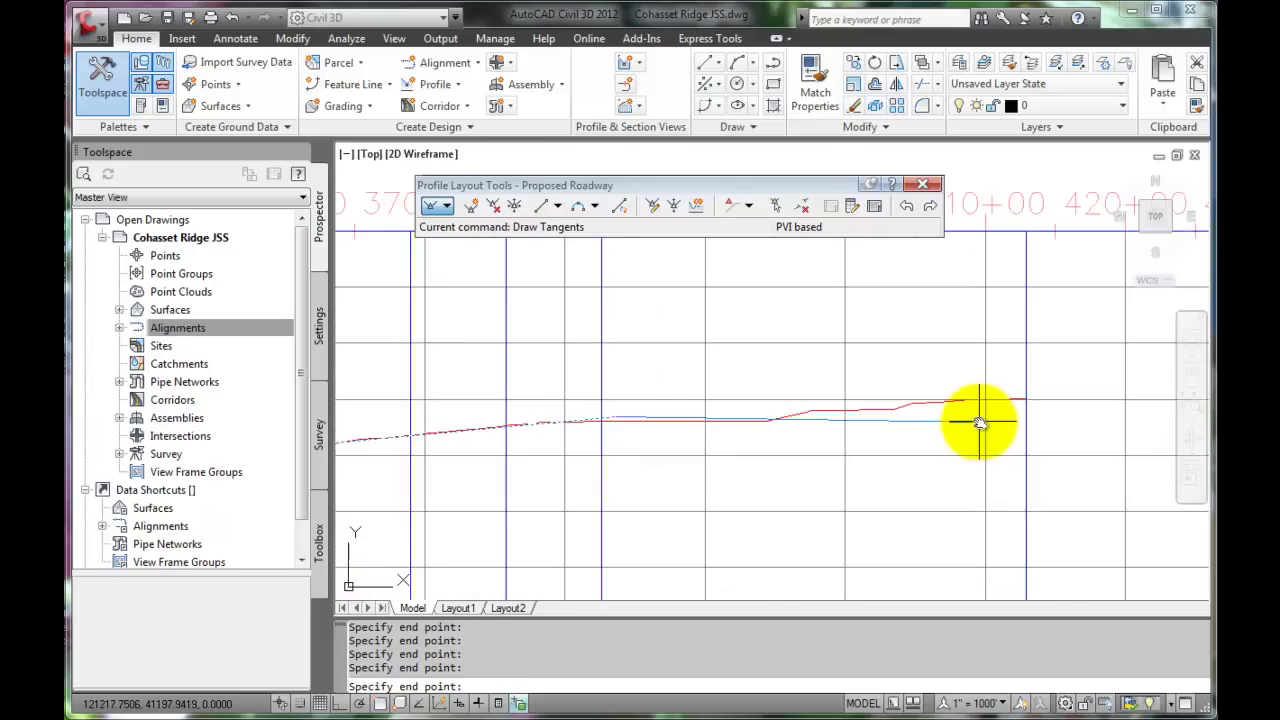
{"action": "left_click", "coordinate": [1030, 401]}
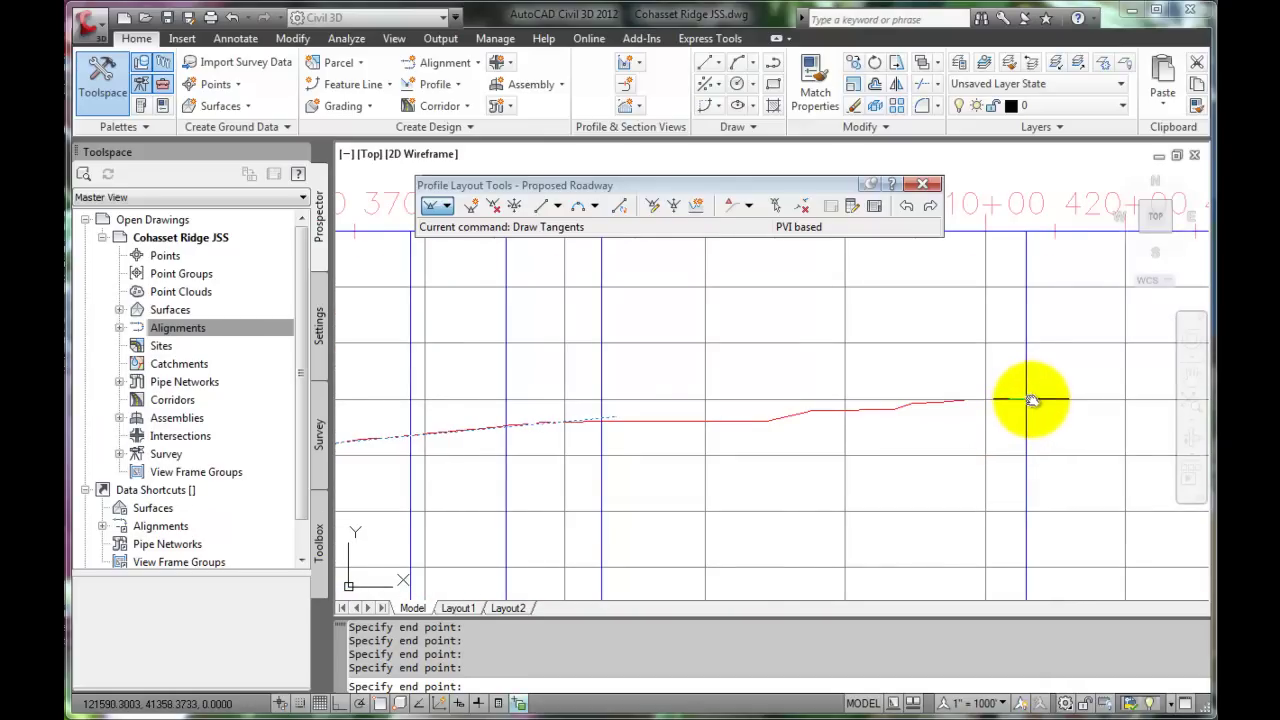
{"action": "right_click", "coordinate": [943, 316], "text": "shift"}
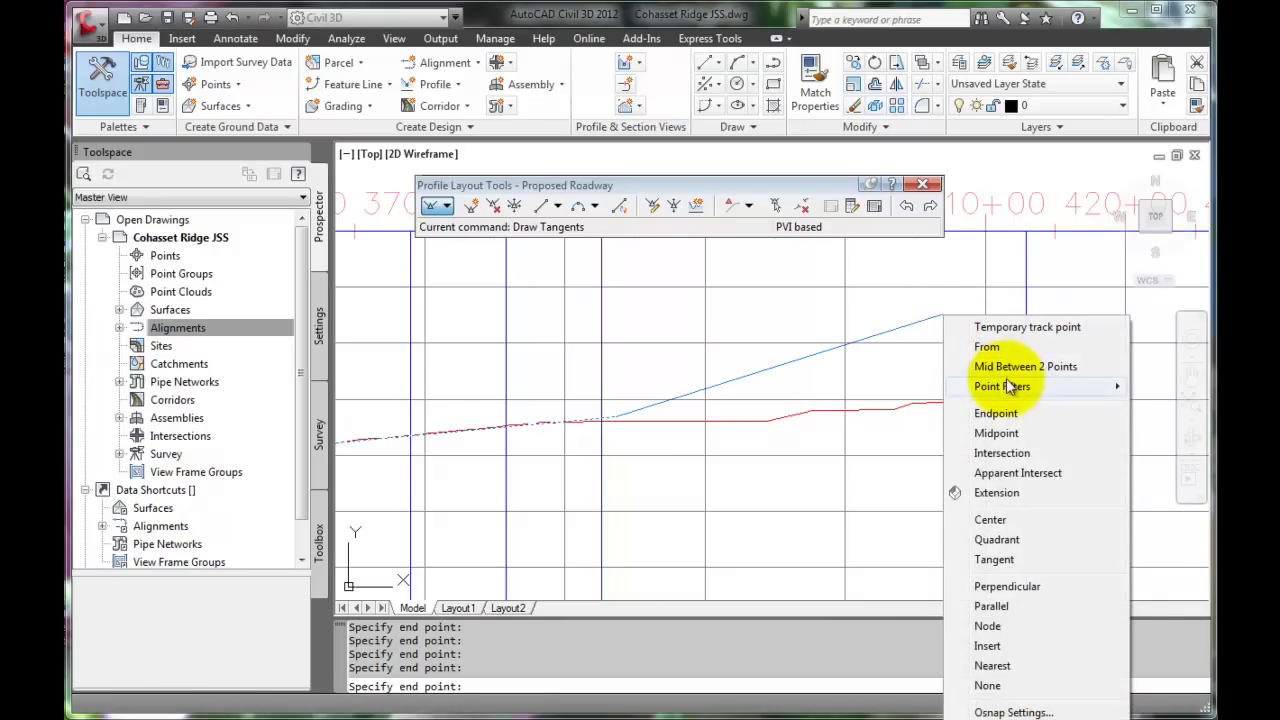
{"action": "left_click", "coordinate": [1005, 414]}
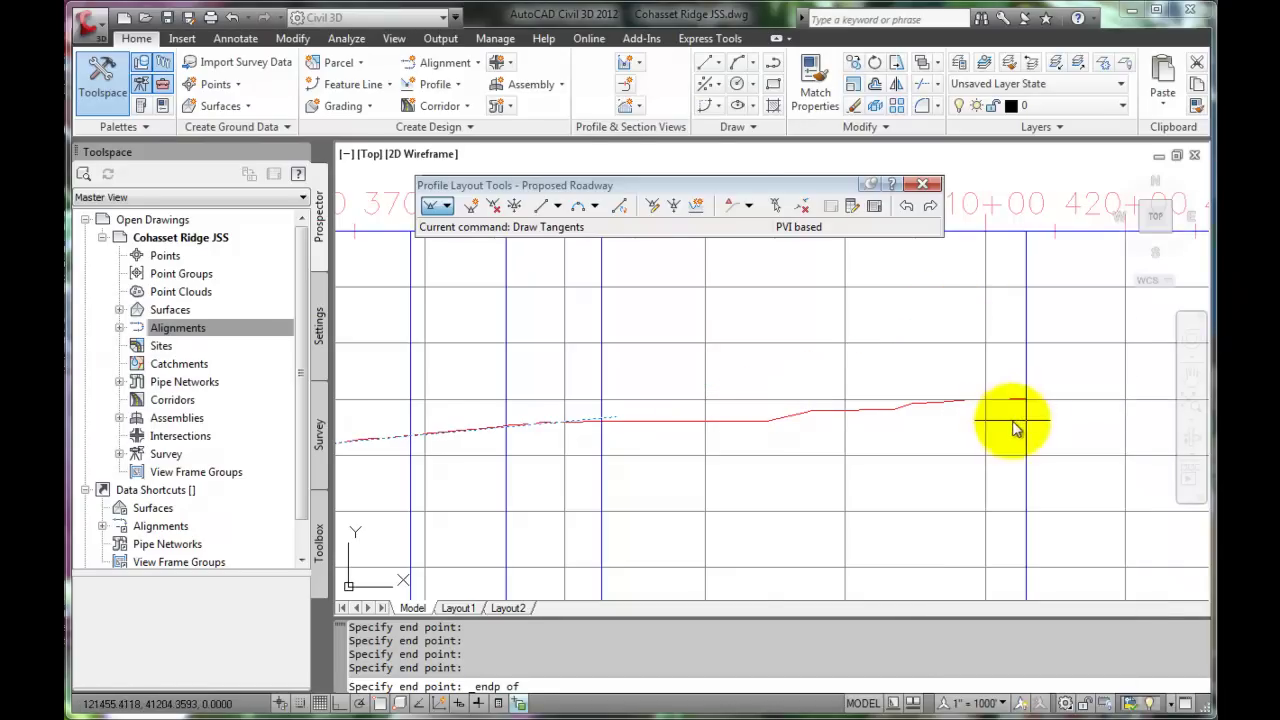
{"action": "scroll", "coordinate": [1029, 415], "scroll_direction": "up", "scroll_amount": 3}
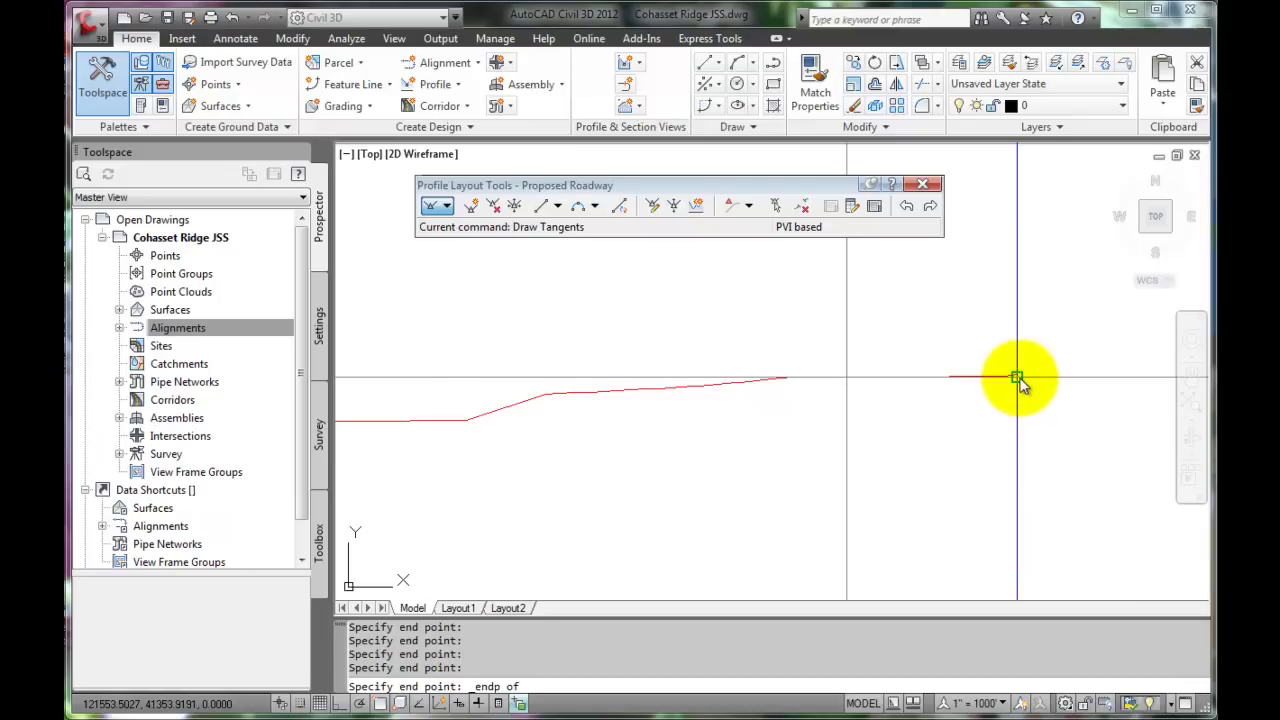
{"action": "scroll", "coordinate": [1018, 386], "scroll_direction": "up", "scroll_amount": 3}
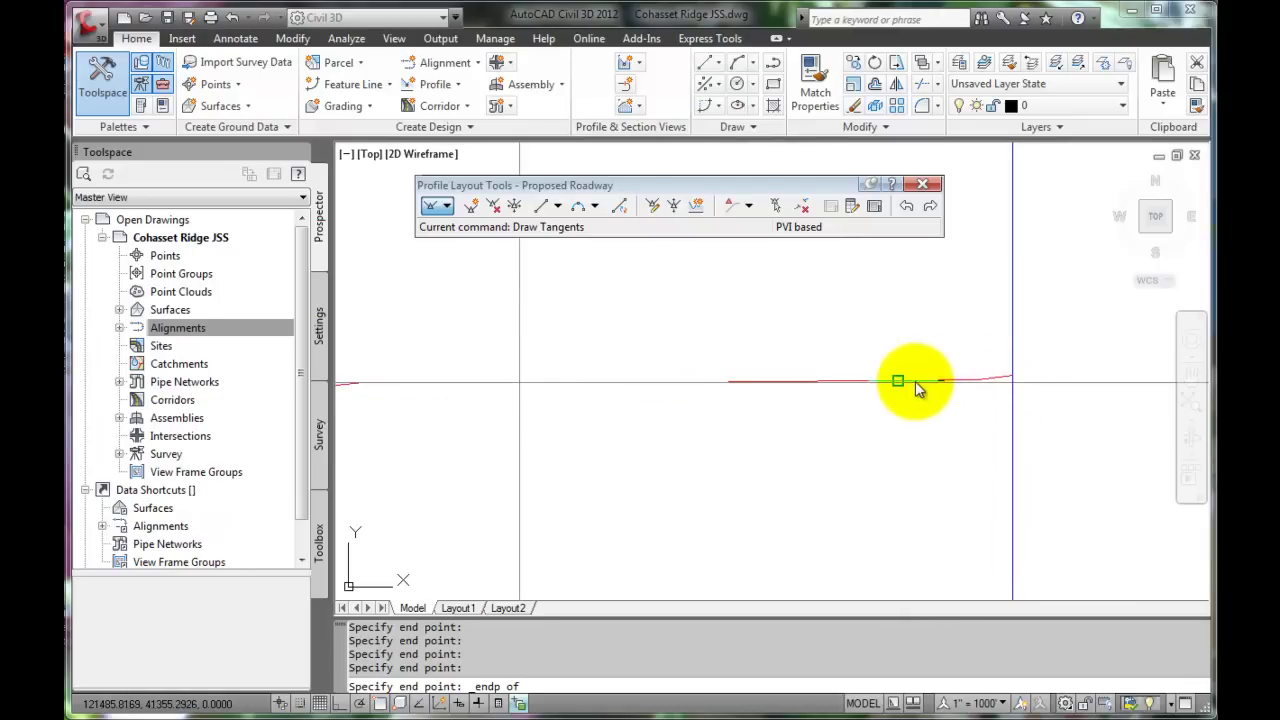
{"action": "left_click", "coordinate": [1014, 377]}
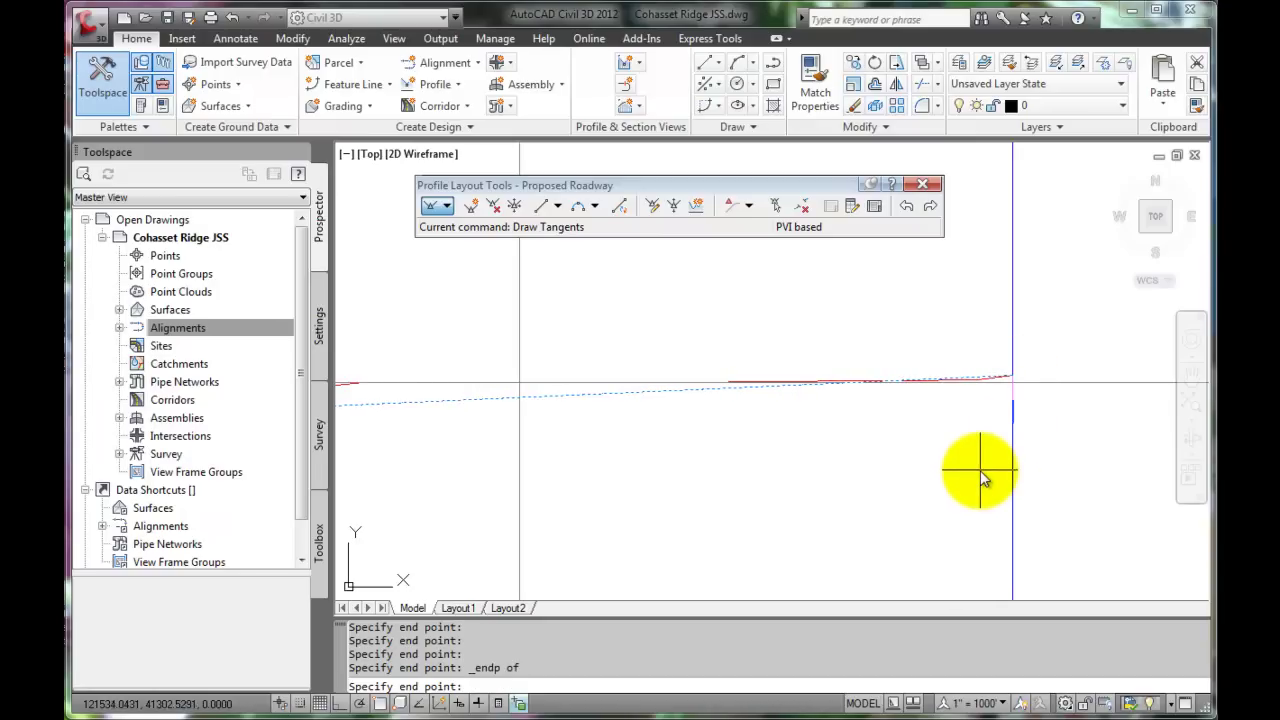
{"action": "key", "text": "Return"}
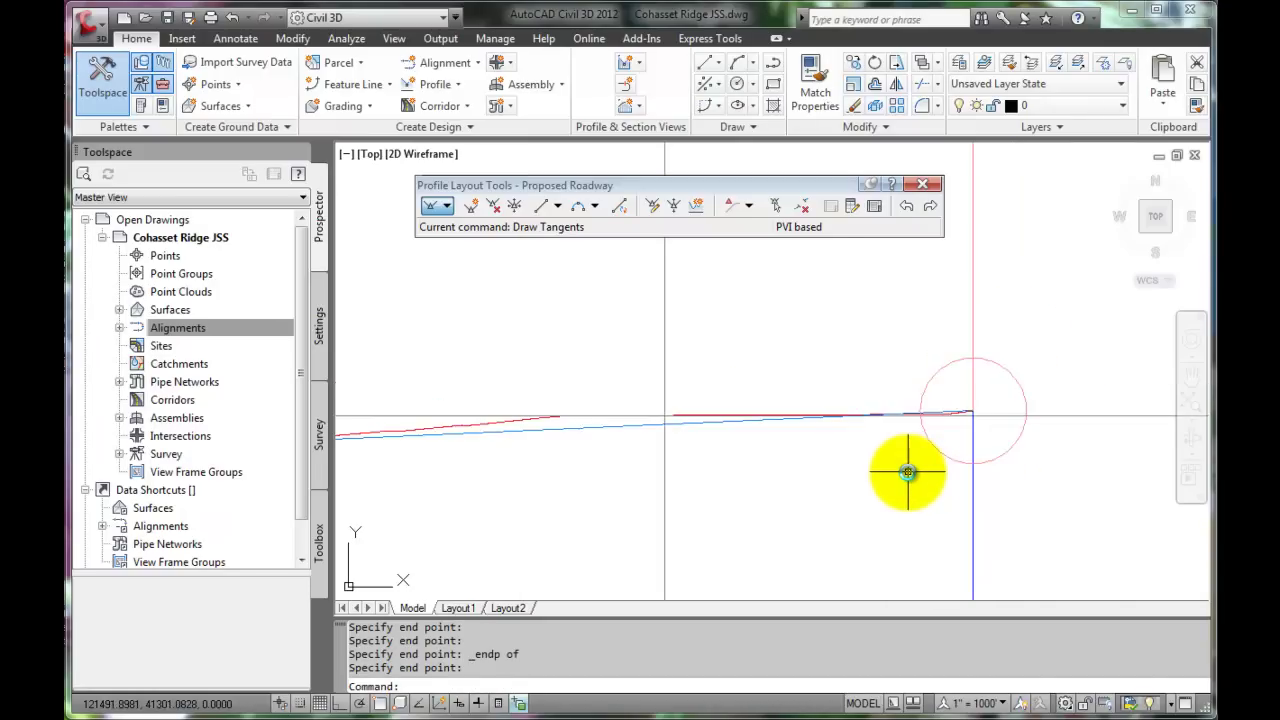
{"action": "scroll", "coordinate": [907, 472], "scroll_direction": "down", "scroll_amount": 3}
{"action": "scroll", "coordinate": [880, 471], "scroll_direction": "down", "scroll_amount": 4}
{"action": "scroll", "coordinate": [957, 380], "scroll_direction": "down", "scroll_amount": 2}
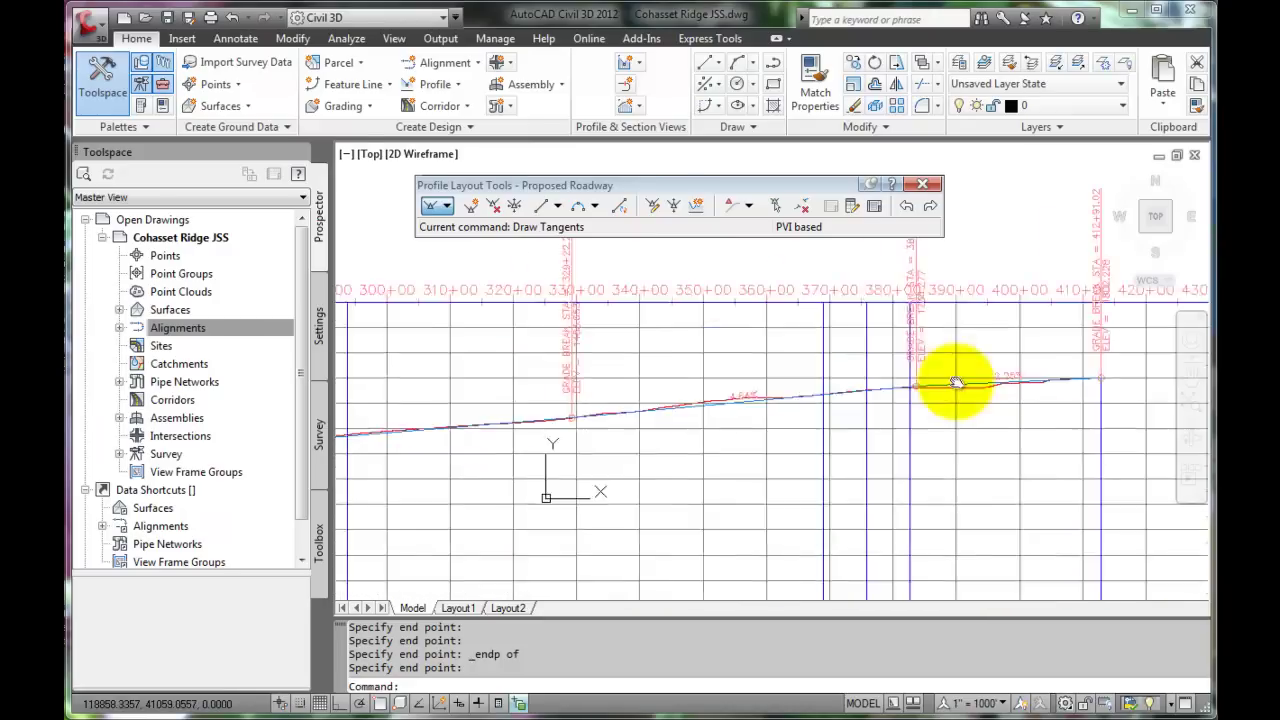
{"action": "scroll", "coordinate": [1111, 331], "scroll_direction": "down", "scroll_amount": 2}
{"action": "scroll", "coordinate": [971, 366], "scroll_direction": "down", "scroll_amount": 2}
{"action": "middle_click_drag", "start_coordinate": [825, 400], "coordinate": [971, 394]}
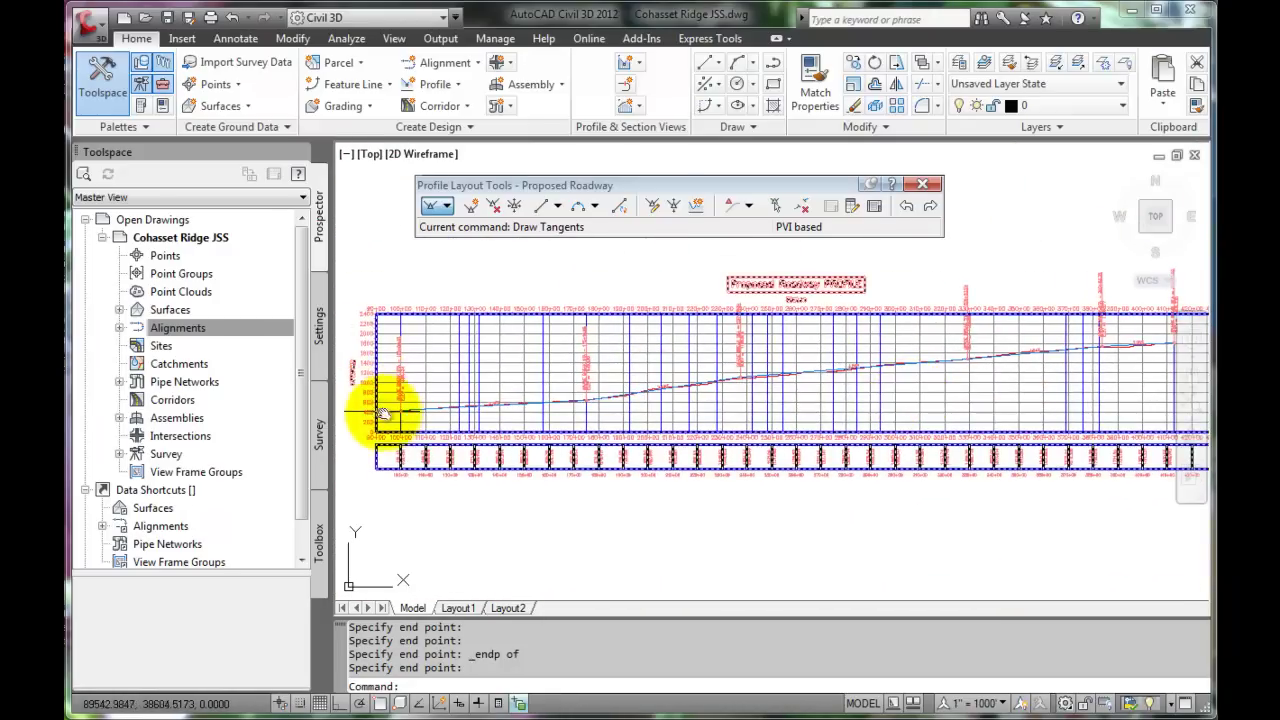
{"action": "scroll", "coordinate": [398, 402], "scroll_direction": "up", "scroll_amount": 3}
{"action": "scroll", "coordinate": [400, 400], "scroll_direction": "up", "scroll_amount": 4}
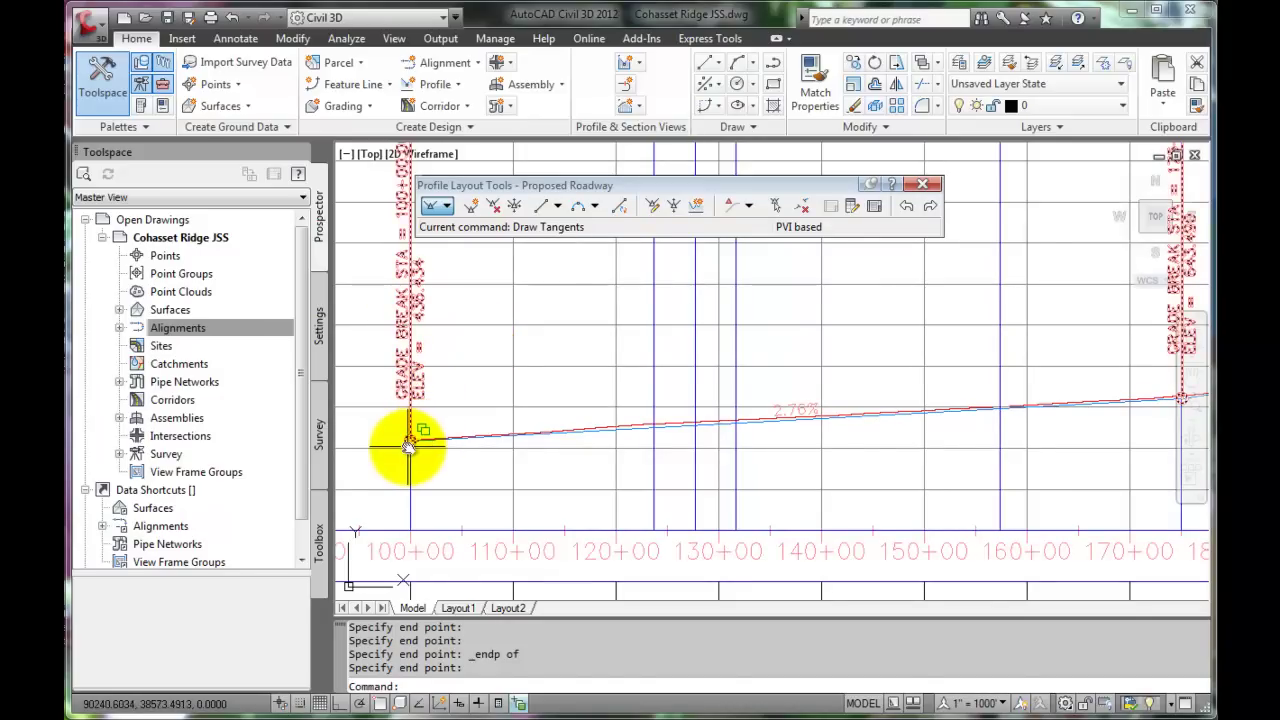
{"action": "middle_click_drag", "start_coordinate": [828, 437], "coordinate": [515, 449]}
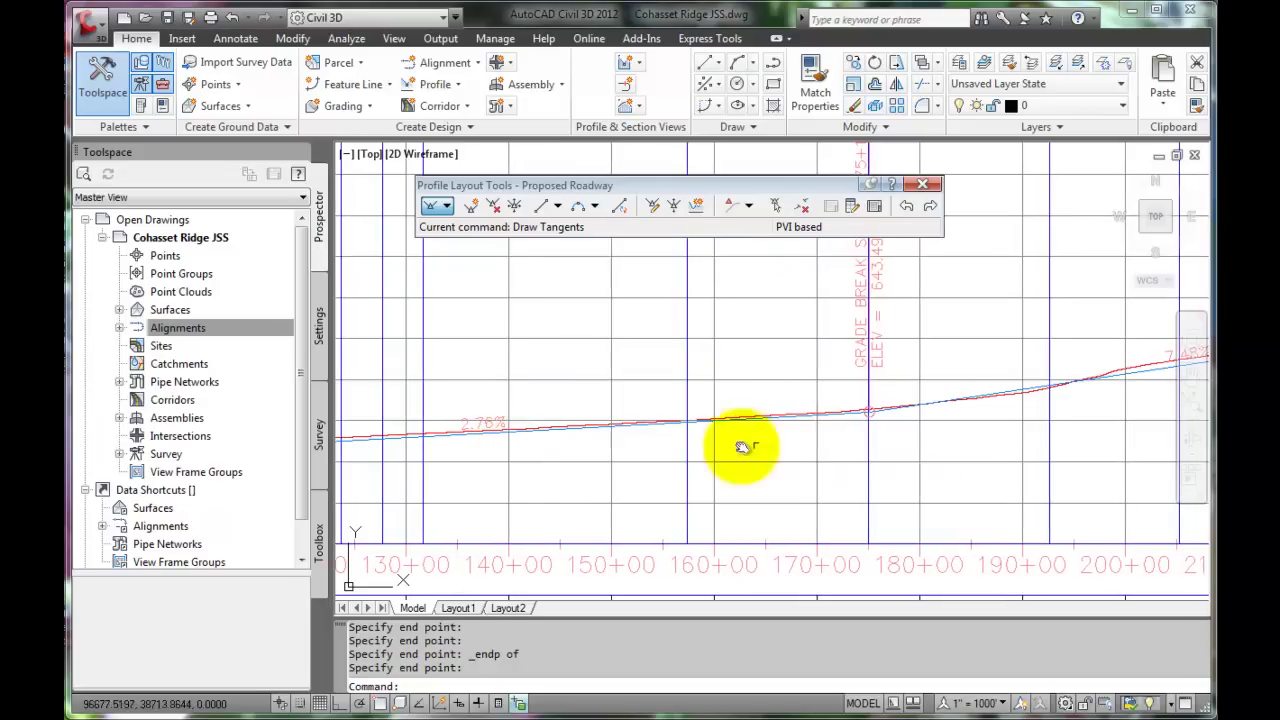
{"action": "scroll", "coordinate": [945, 400], "scroll_direction": "down", "scroll_amount": 3}
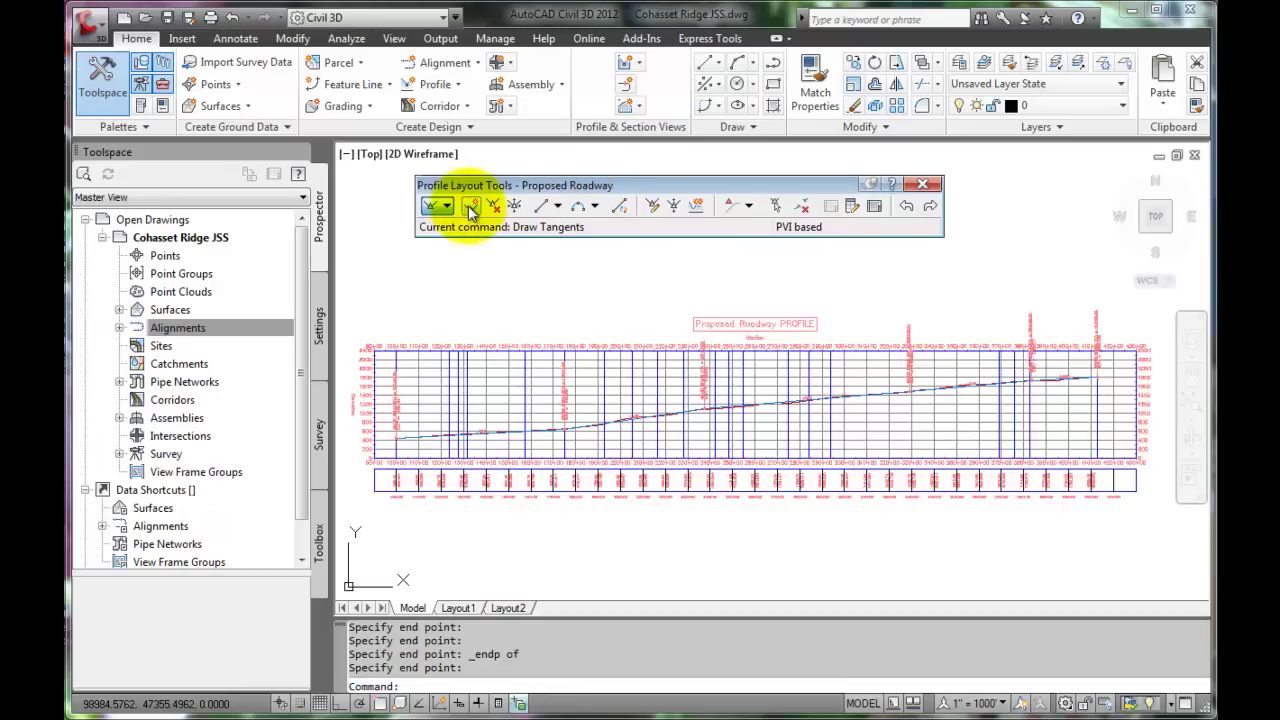
Choose Free Vertical Parabola (PVI based) from the vertical curve list
{"action": "left_click", "coordinate": [596, 206]}
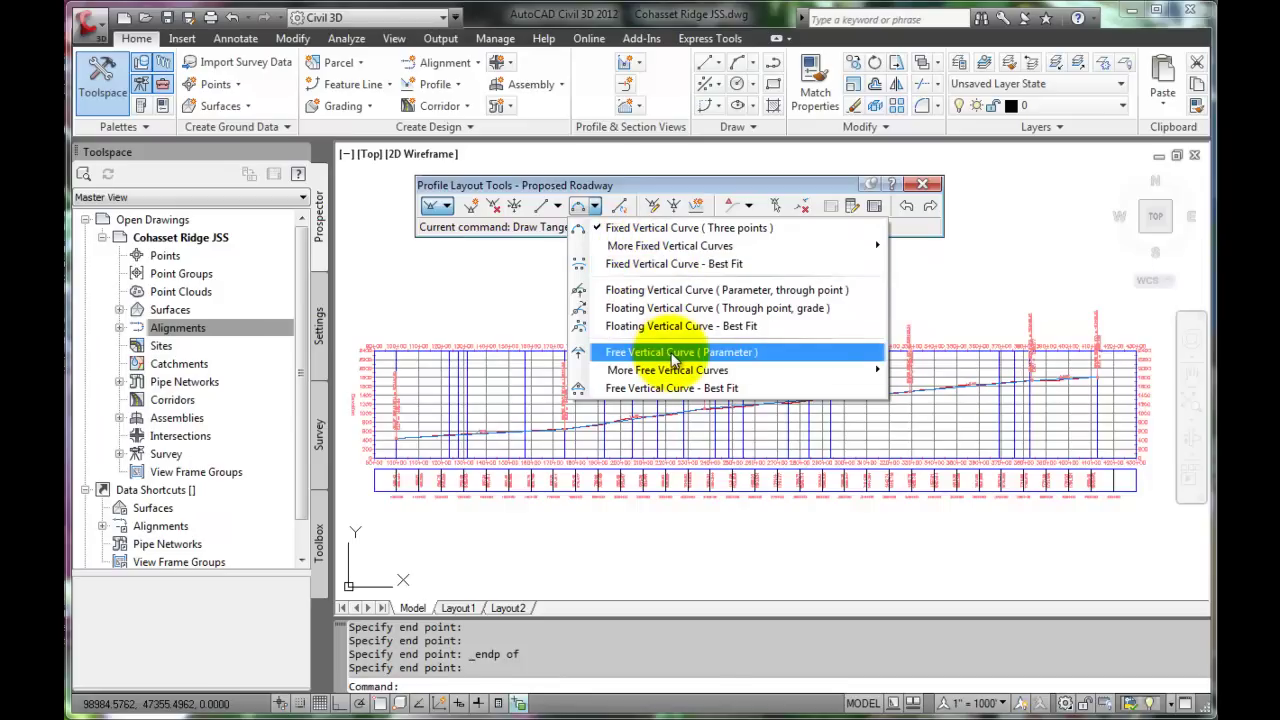
{"action": "mouse_move", "coordinate": [668, 370]}
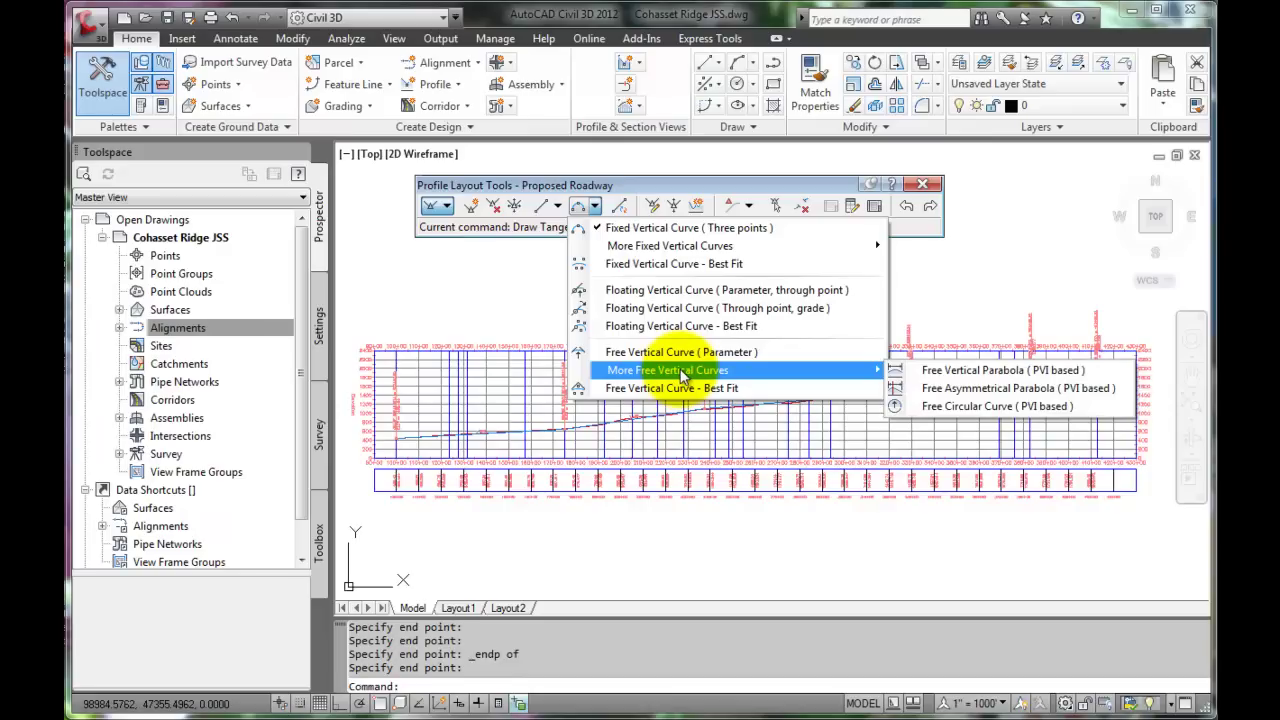
{"action": "left_click", "coordinate": [1058, 372]}
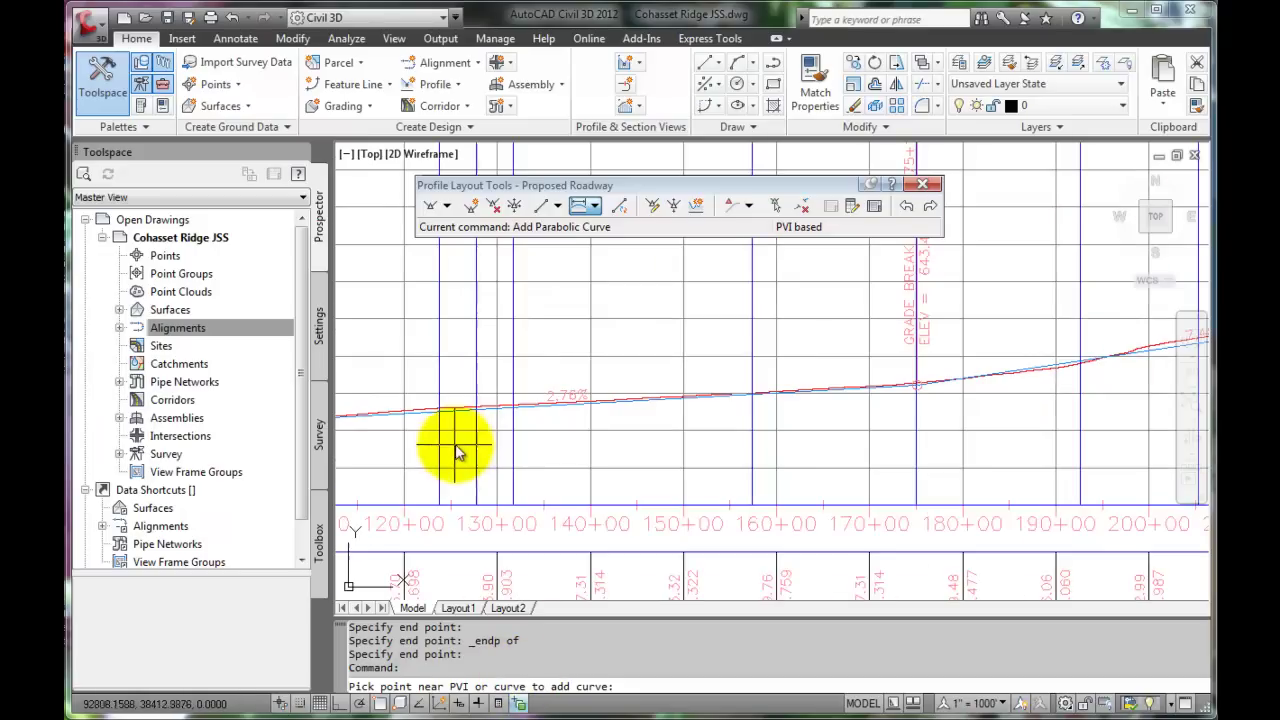
Add a 1000-ft parabolic vertical curve at the PVI near station 176+00
{"action": "scroll", "coordinate": [456, 448], "scroll_direction": "up", "scroll_amount": 5}
{"action": "scroll", "coordinate": [514, 434], "scroll_direction": "down", "scroll_amount": 3}
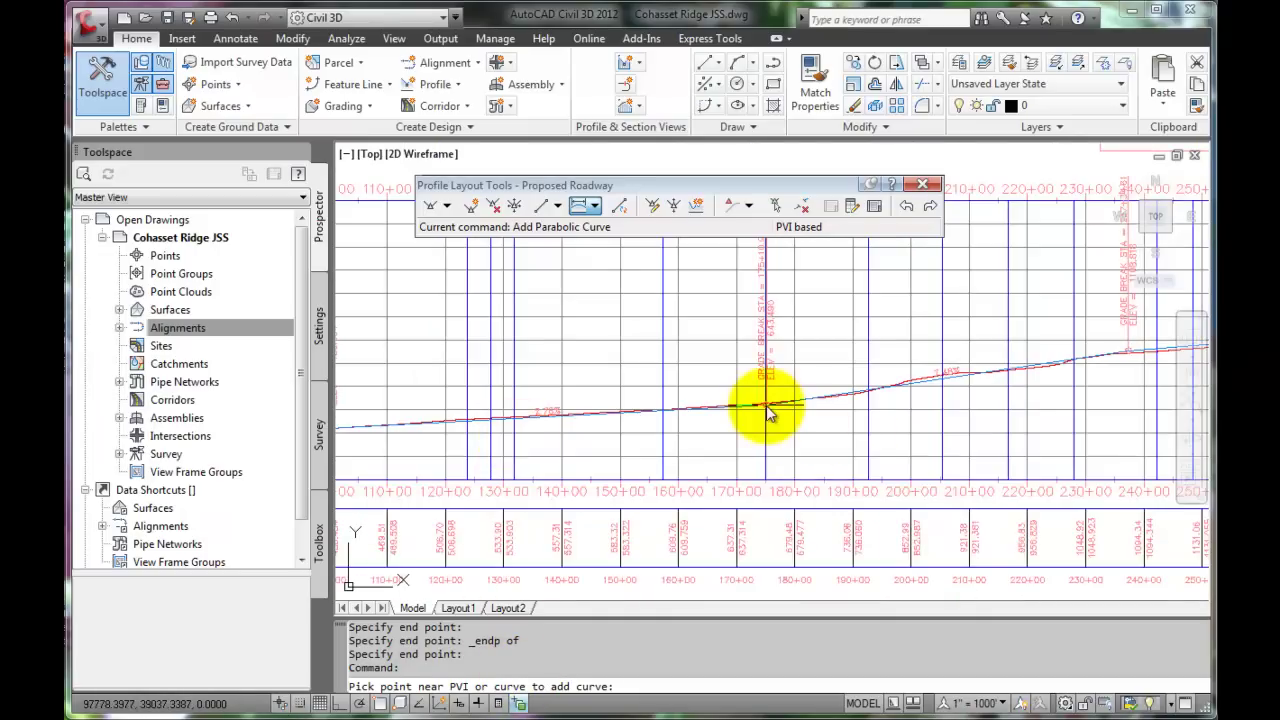
{"action": "scroll", "coordinate": [767, 412], "scroll_direction": "up", "scroll_amount": 3}
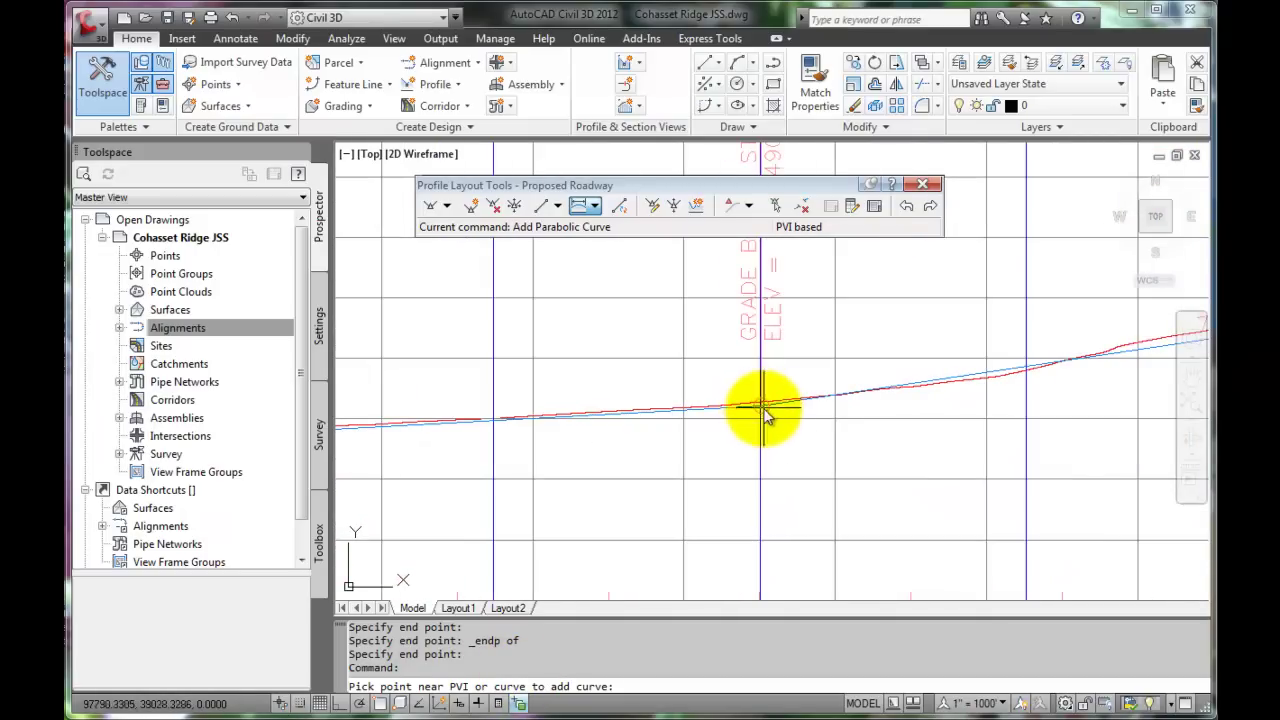
{"action": "left_click", "coordinate": [765, 412]}
{"action": "type", "text": "1000"}
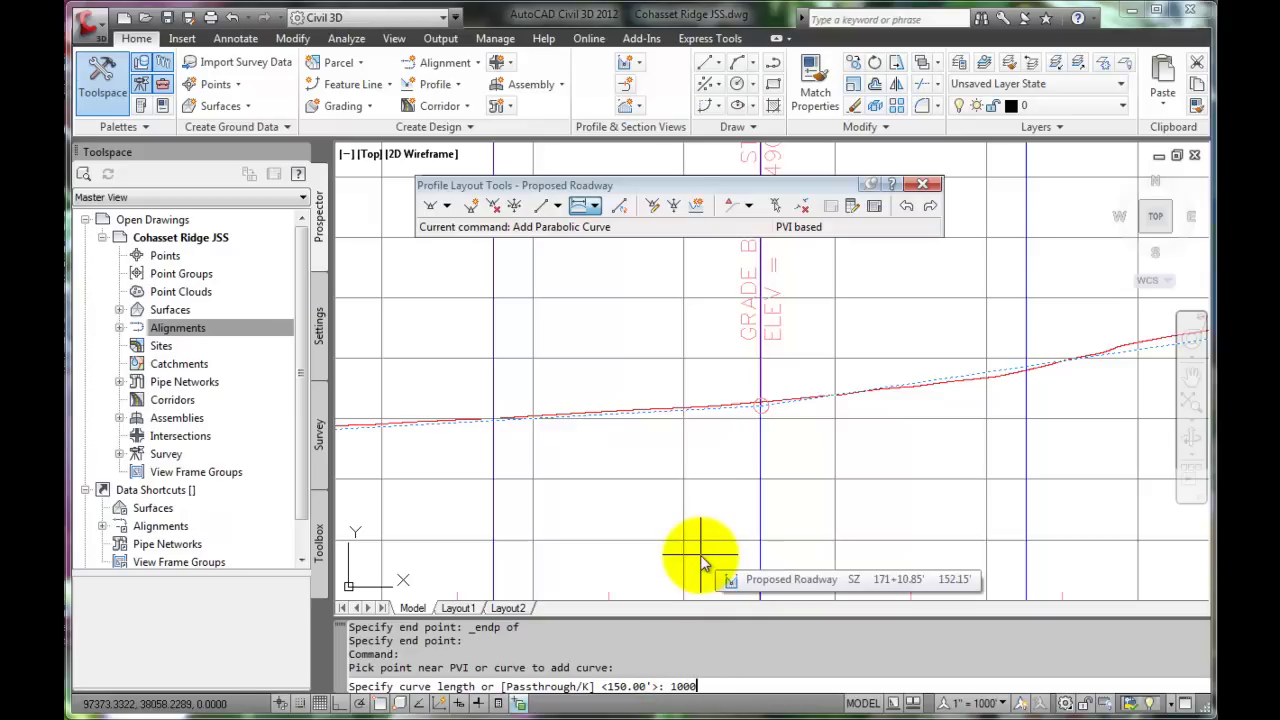
{"action": "key", "text": "Return"}
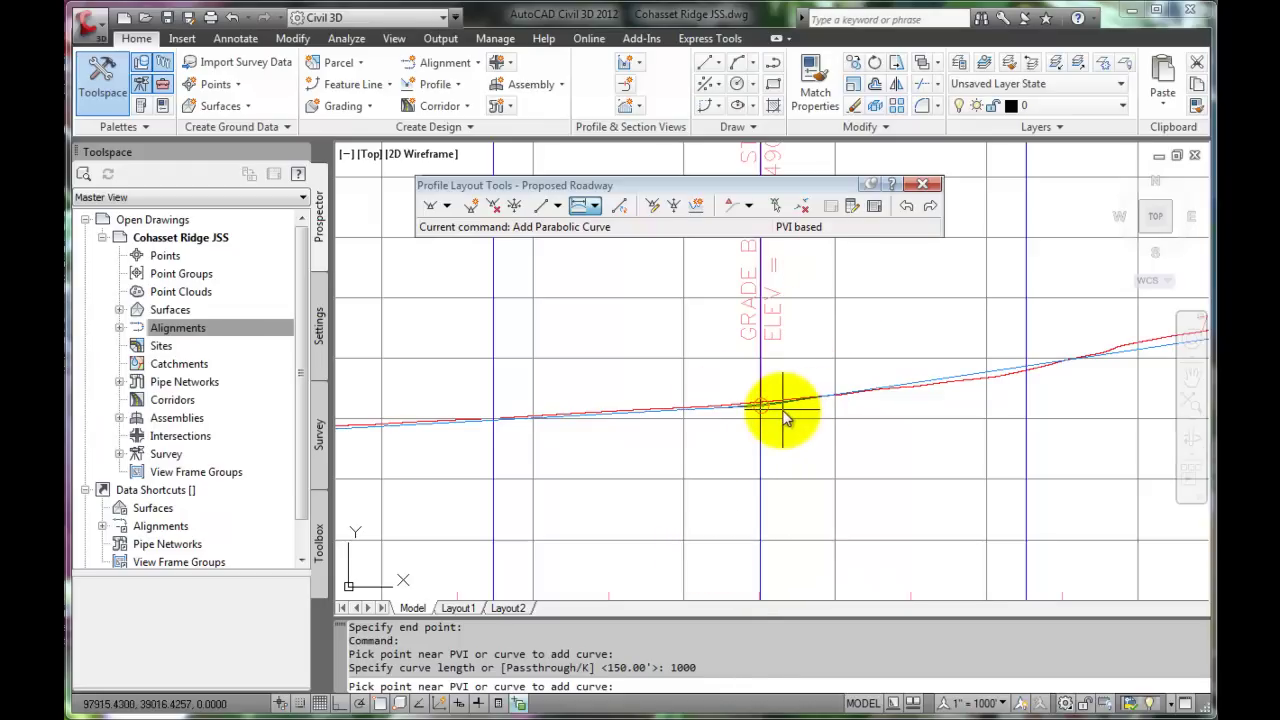
{"action": "scroll", "coordinate": [785, 418], "scroll_direction": "down", "scroll_amount": 3}
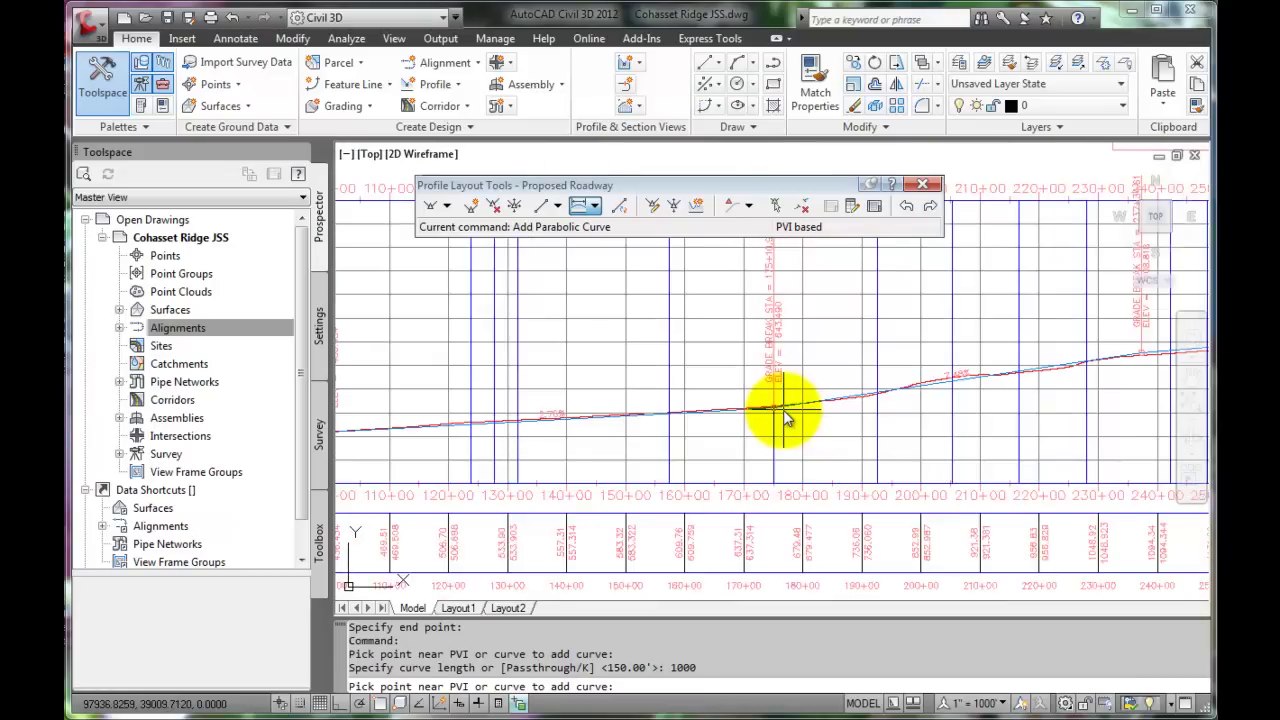
{"action": "scroll", "coordinate": [785, 418], "scroll_direction": "down", "scroll_amount": 1}
{"action": "scroll", "coordinate": [780, 414], "scroll_direction": "down", "scroll_amount": 1}
Add a 5000-ft parabolic vertical curve at the PVI near station 237+00
{"action": "scroll", "coordinate": [857, 394], "scroll_direction": "down", "scroll_amount": 1}
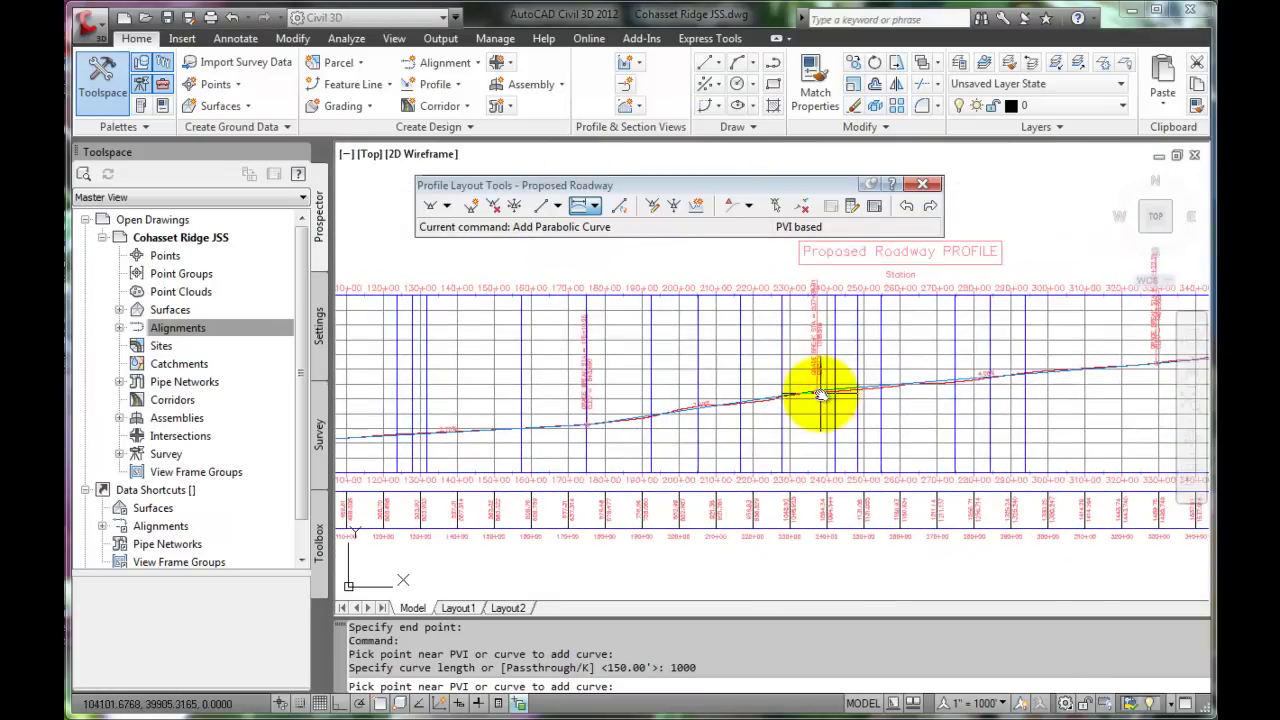
{"action": "scroll", "coordinate": [820, 395], "scroll_direction": "up", "scroll_amount": 3}
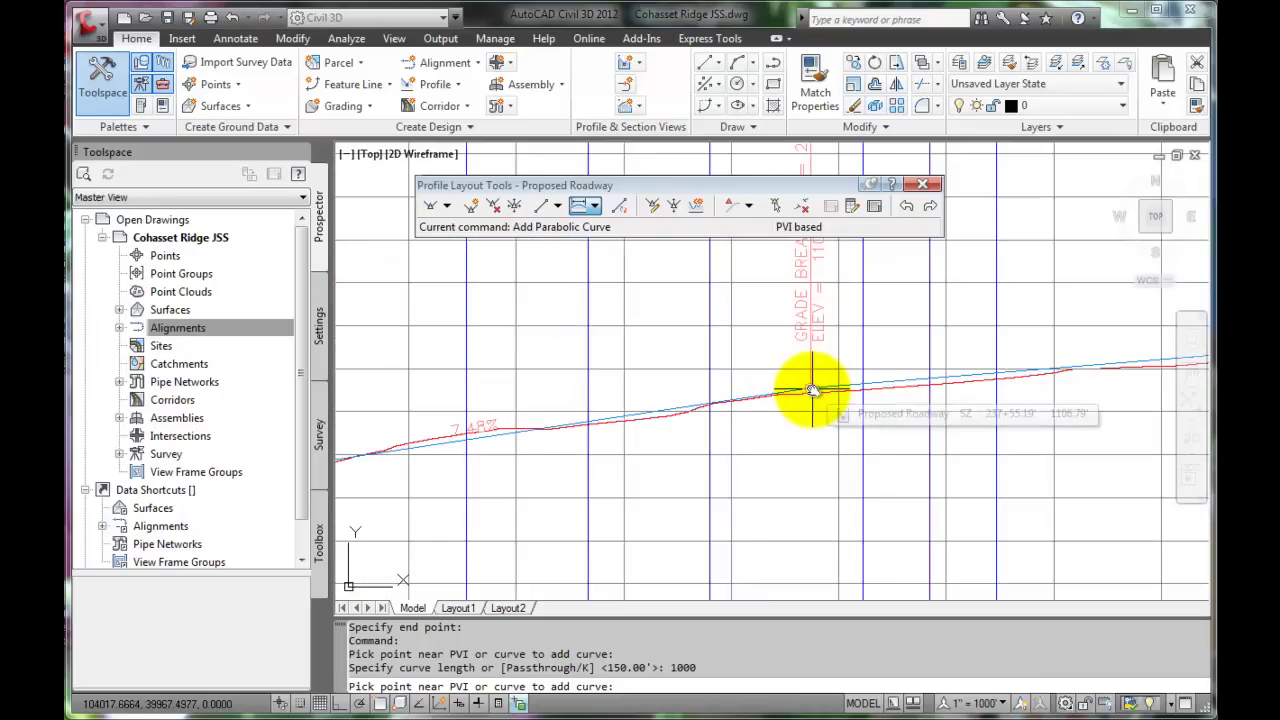
{"action": "left_click", "coordinate": [813, 390]}
{"action": "type", "text": "5000"}
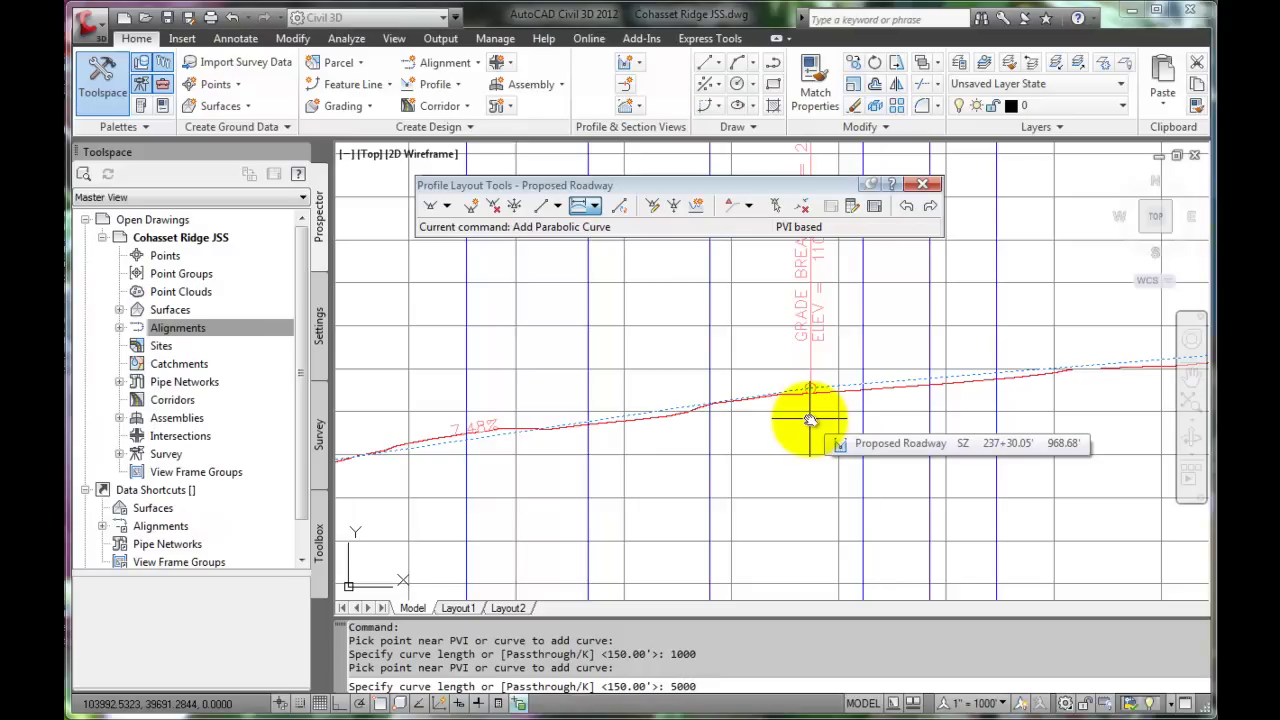
{"action": "key", "text": "Return"}
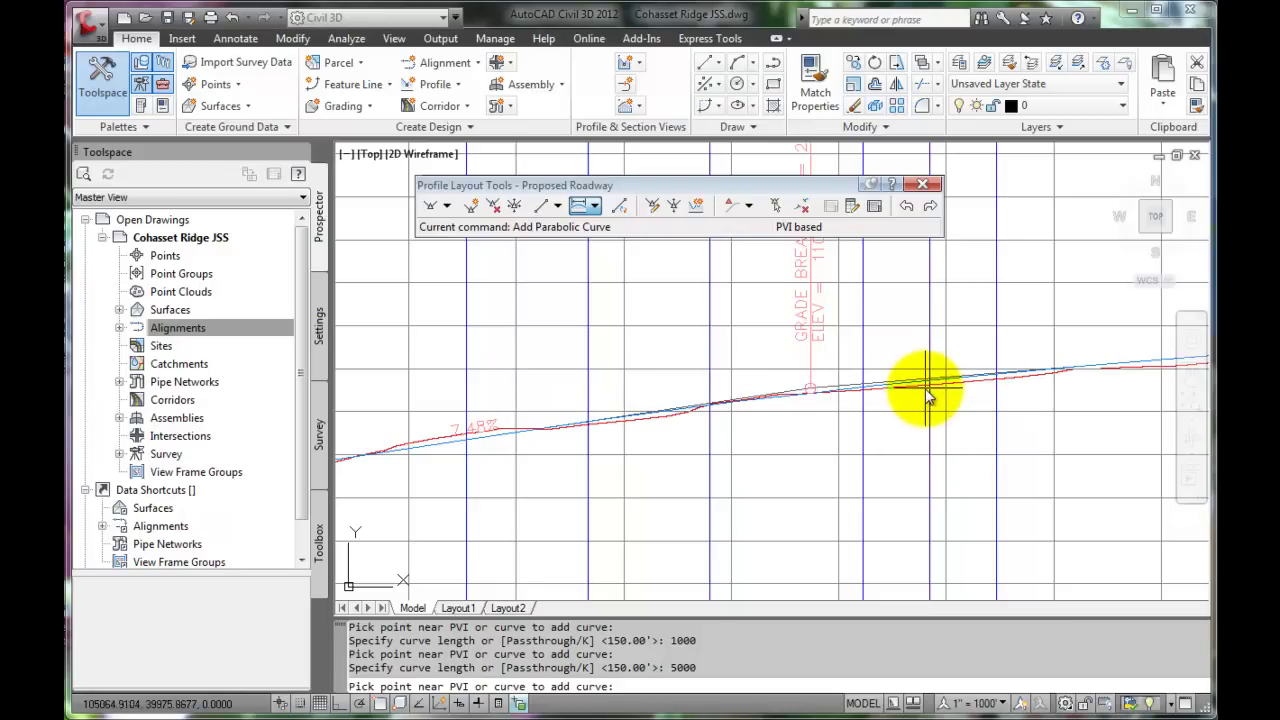
{"action": "scroll", "coordinate": [967, 390], "scroll_direction": "down", "scroll_amount": 2}
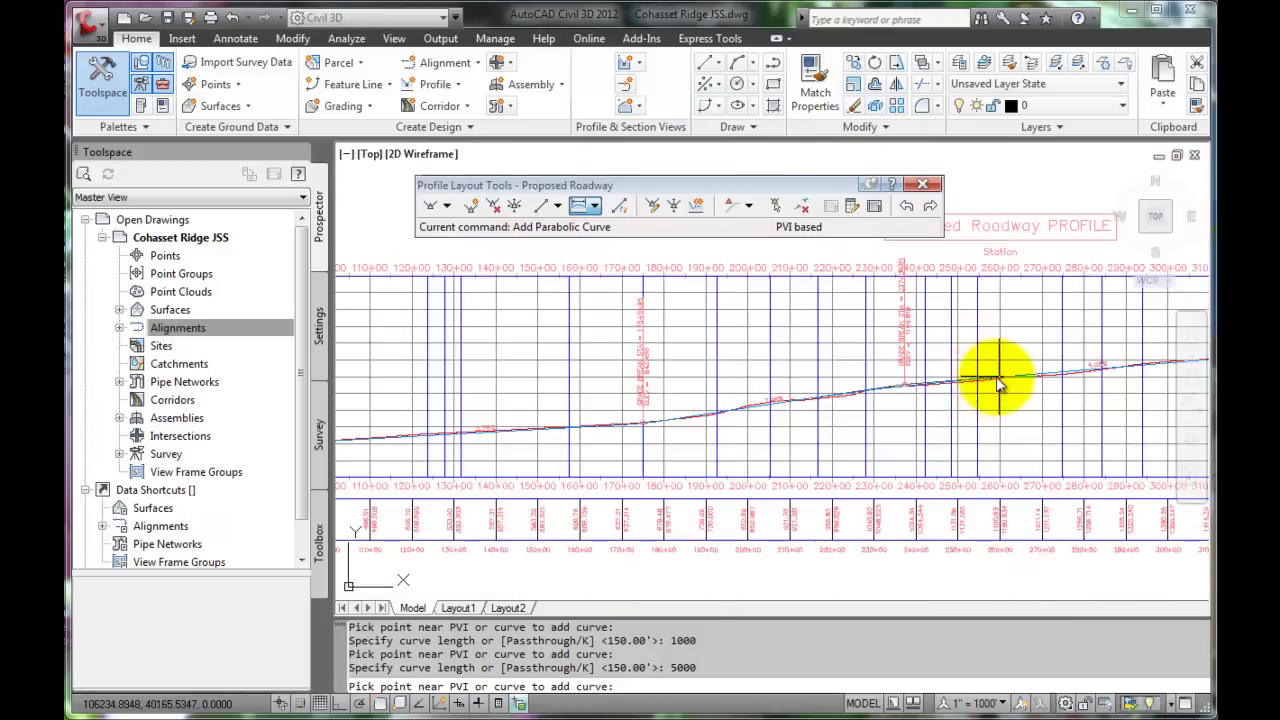
{"action": "scroll", "coordinate": [614, 430], "scroll_direction": "up", "scroll_amount": 1}
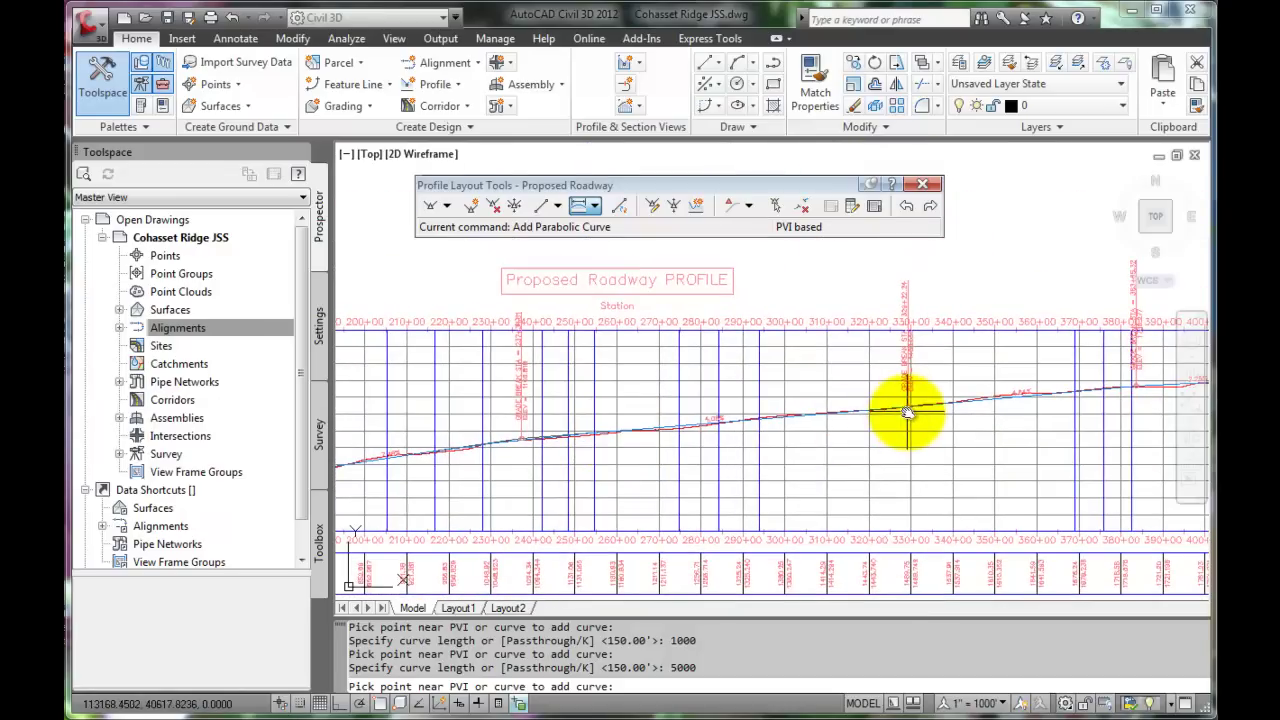
{"action": "scroll", "coordinate": [908, 415], "scroll_direction": "up", "scroll_amount": 5}
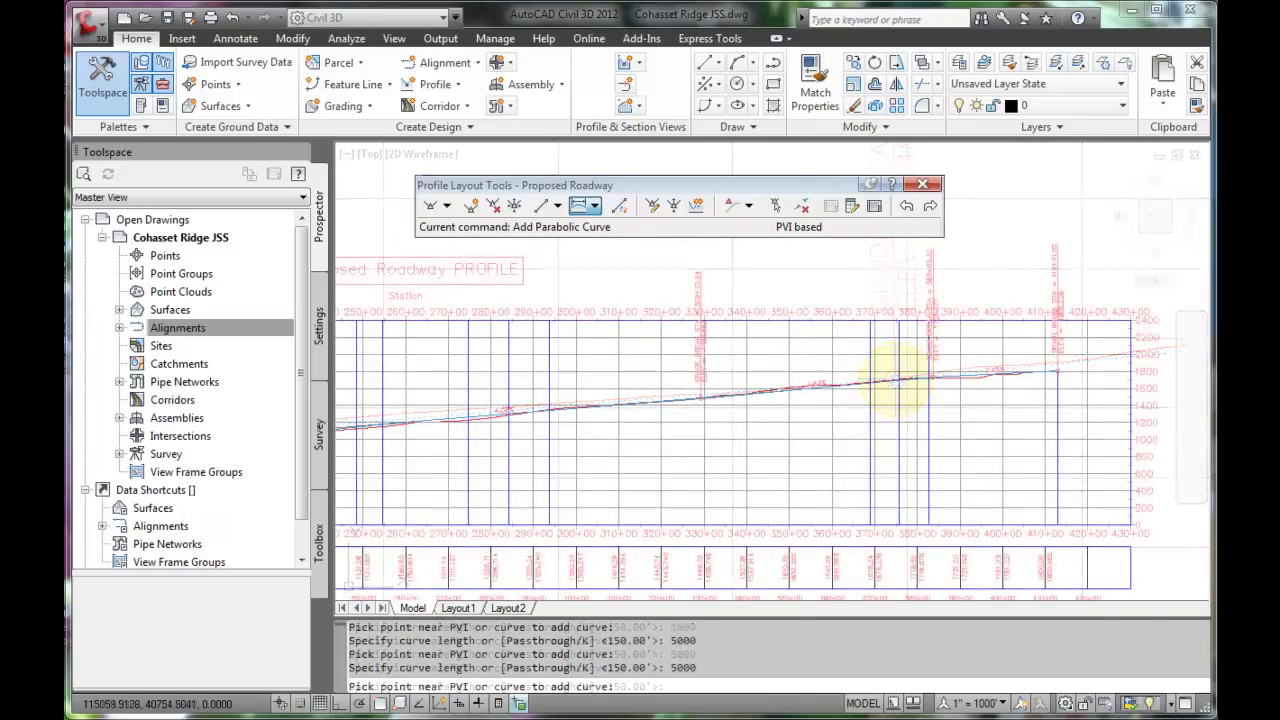
Add a 5000-ft parabolic vertical curve at the PVI near station 380+00
{"action": "scroll", "coordinate": [875, 386], "scroll_direction": "up", "scroll_amount": 6}
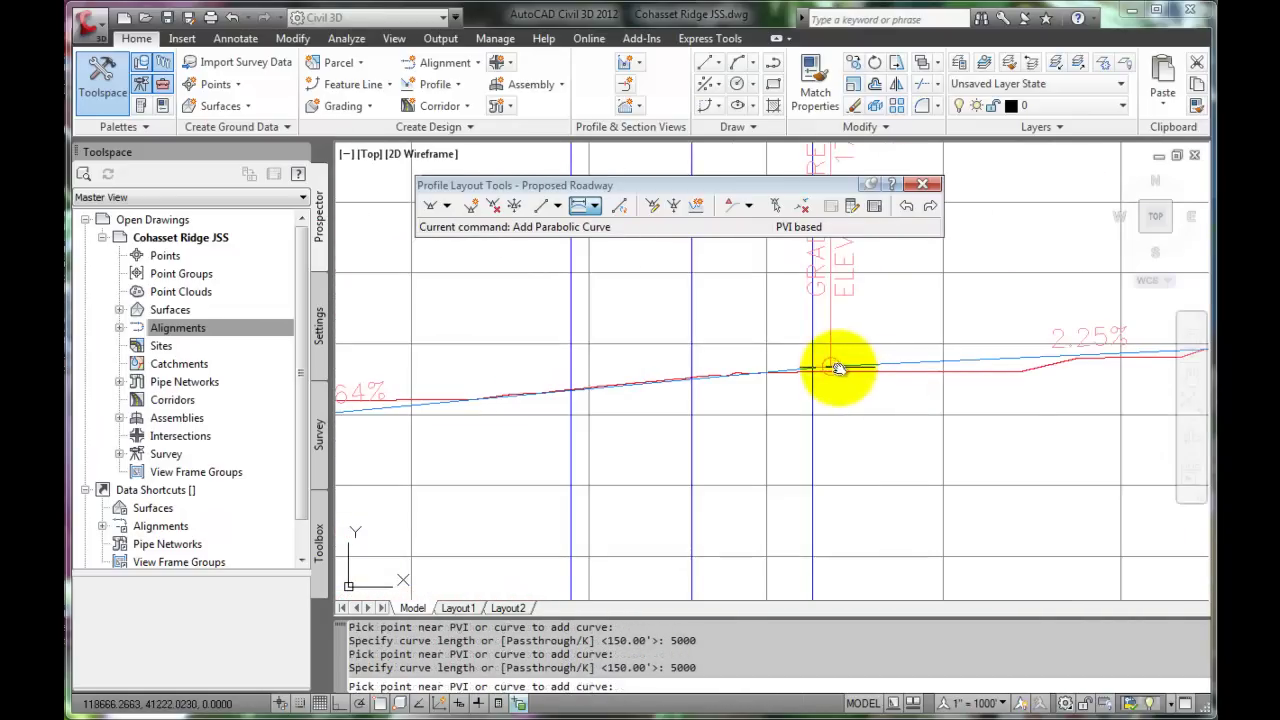
{"action": "left_click", "coordinate": [830, 371]}
{"action": "type", "text": "5"}
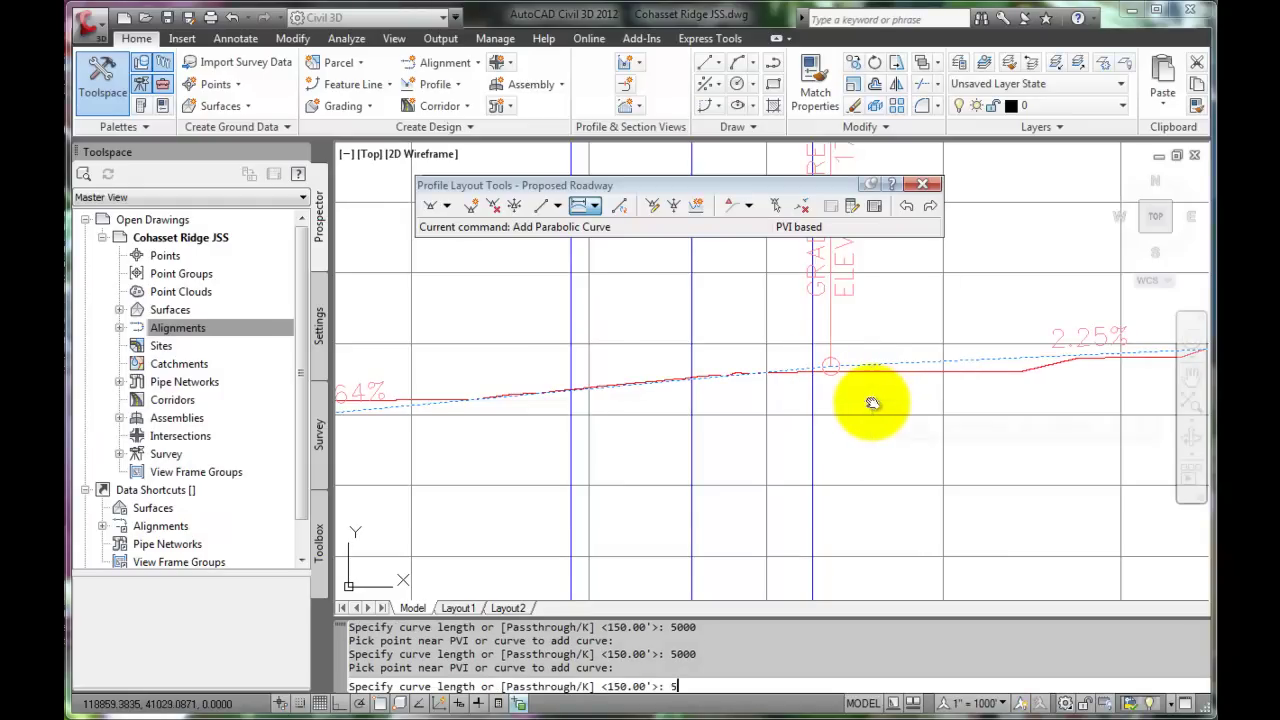
{"action": "type", "text": "00"}
{"action": "key", "text": "Return"}
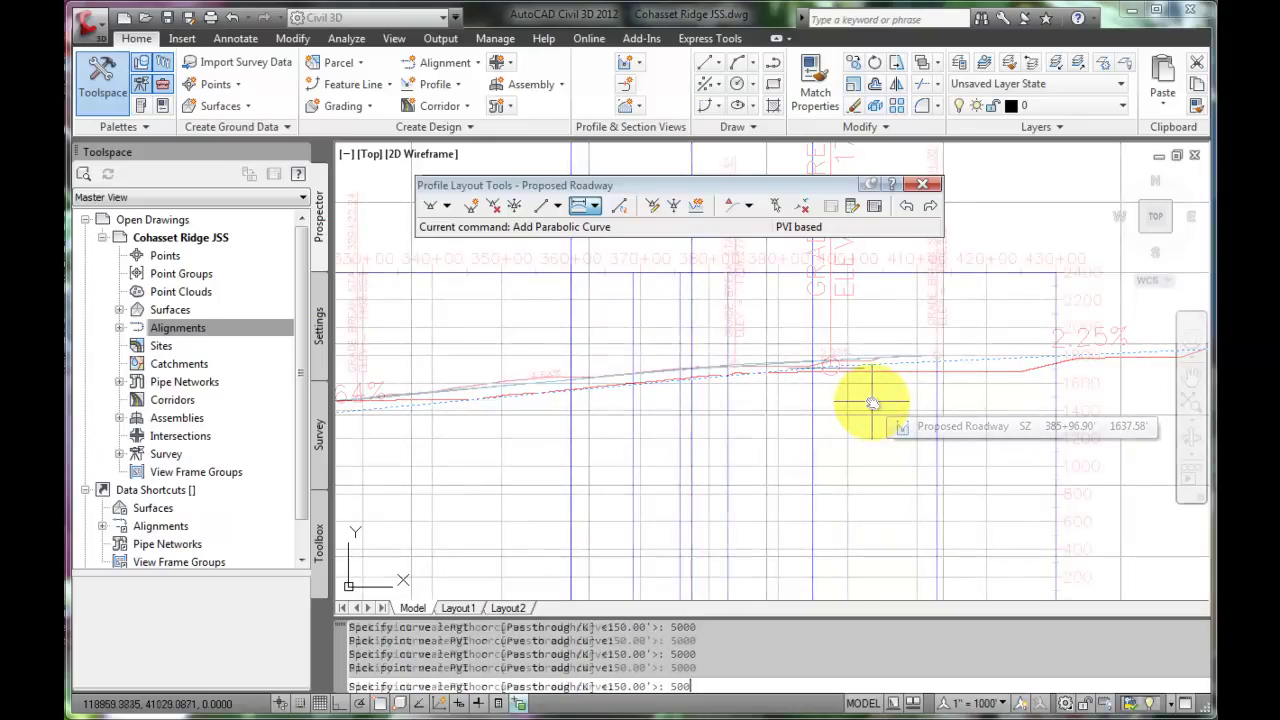
{"action": "scroll", "coordinate": [871, 403], "scroll_direction": "down", "scroll_amount": 5}
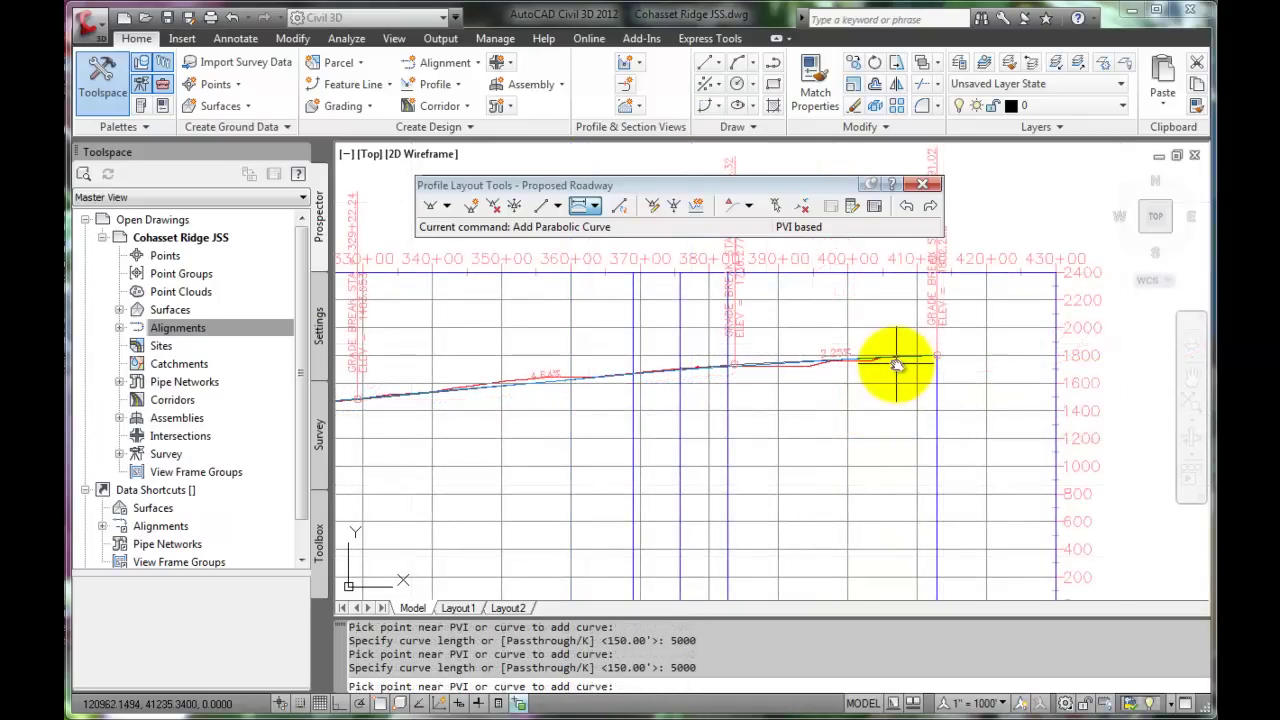
{"action": "scroll", "coordinate": [938, 364], "scroll_direction": "up", "scroll_amount": 4}
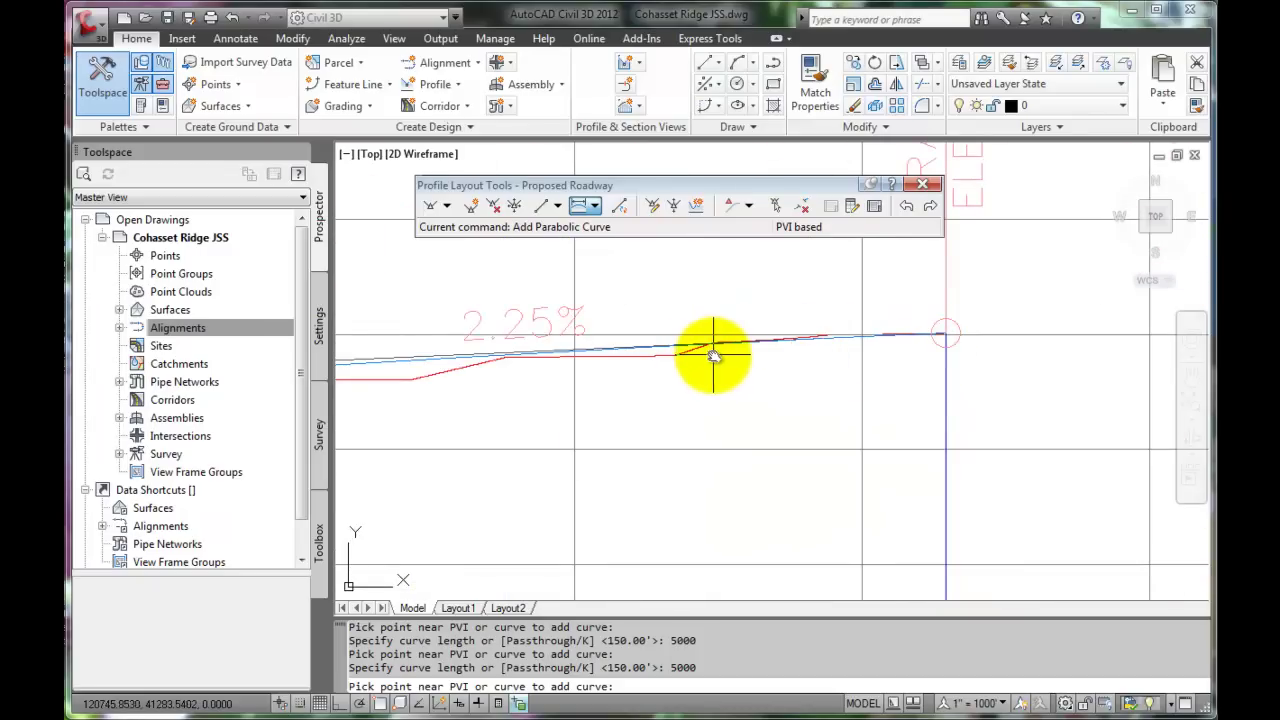
{"action": "scroll", "coordinate": [712, 348], "scroll_direction": "down", "scroll_amount": 2}
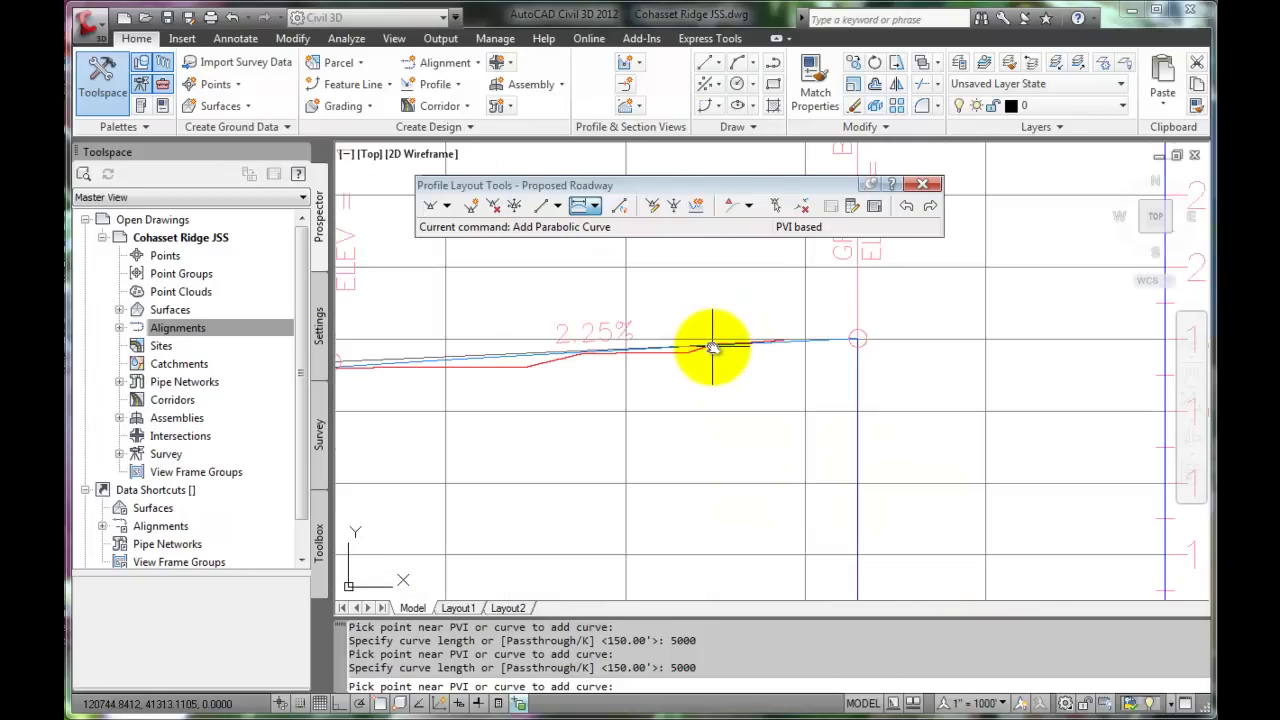
{"action": "scroll", "coordinate": [712, 348], "scroll_direction": "down", "scroll_amount": 2}
{"action": "scroll", "coordinate": [714, 349], "scroll_direction": "down", "scroll_amount": 2}
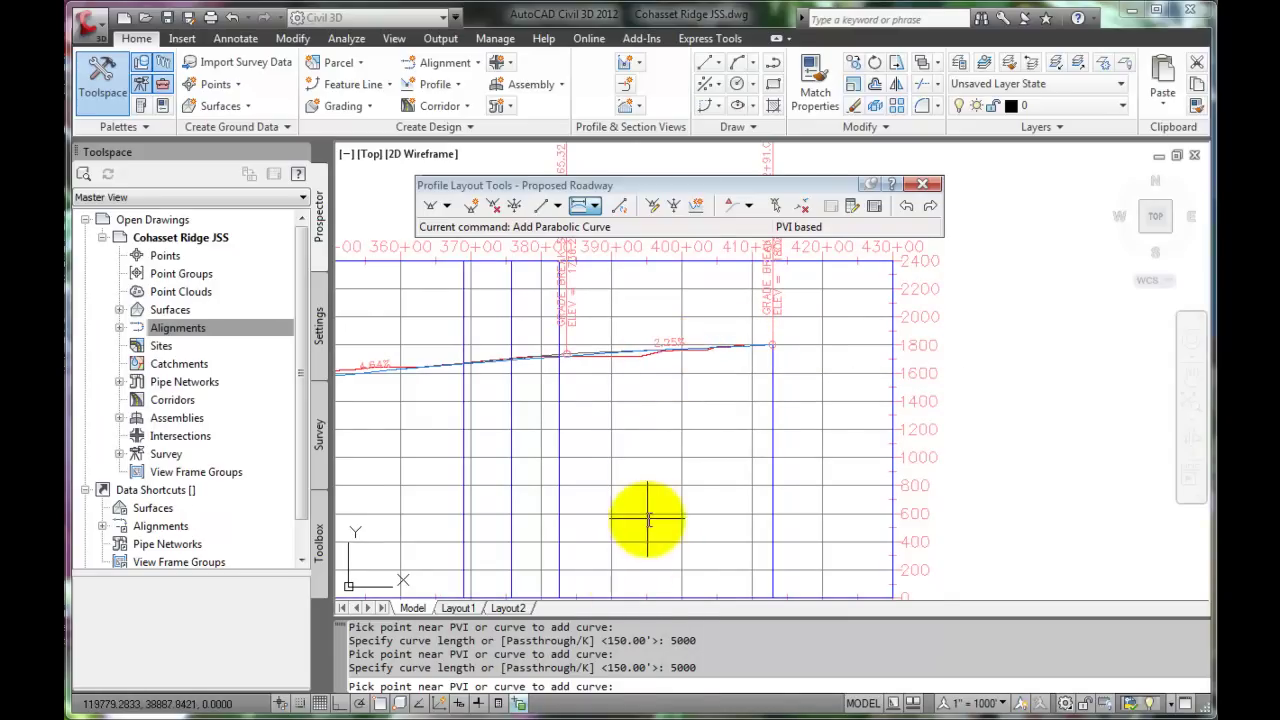
Stop adding vertical curves and centre the whole profile view
{"action": "key", "text": "Return"}
{"action": "scroll", "coordinate": [681, 490], "scroll_direction": "down", "scroll_amount": 5}
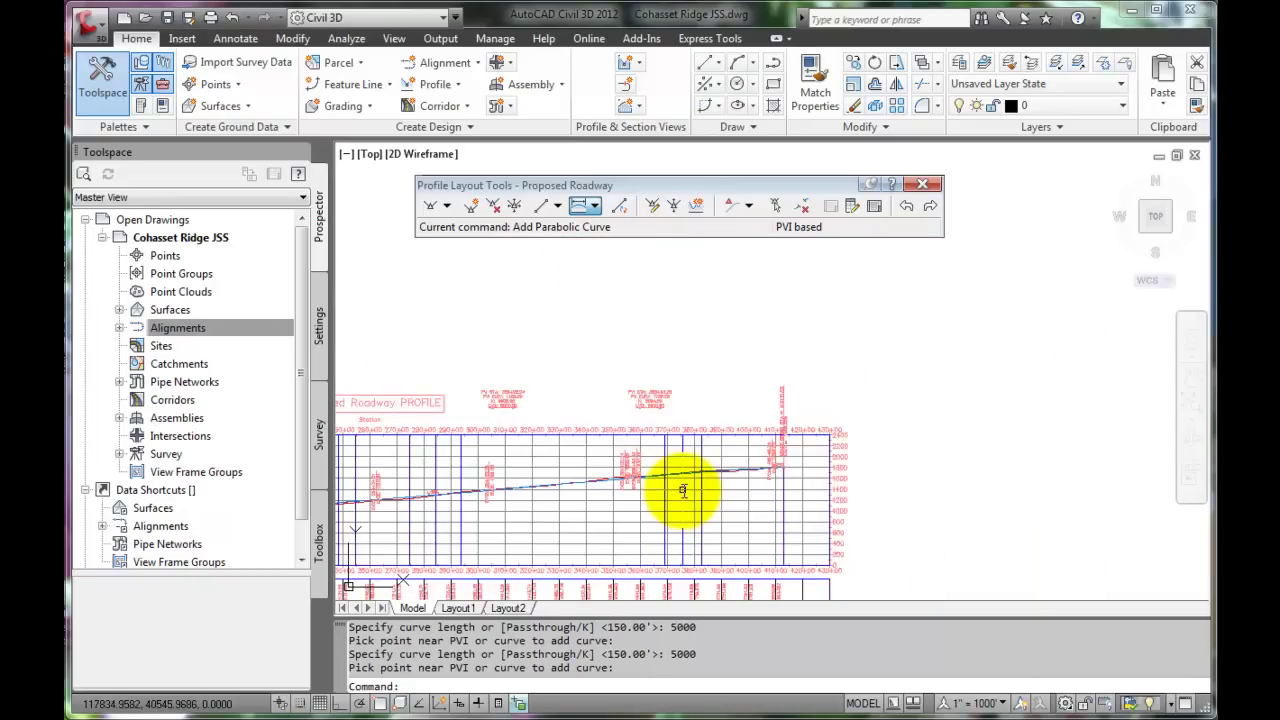
{"action": "mouse_move", "coordinate": [682, 490]}
{"action": "middle_mouse_down"}
{"action": "mouse_move", "coordinate": [651, 508]}
{"action": "mouse_move", "coordinate": [891, 446]}
{"action": "middle_mouse_up"}
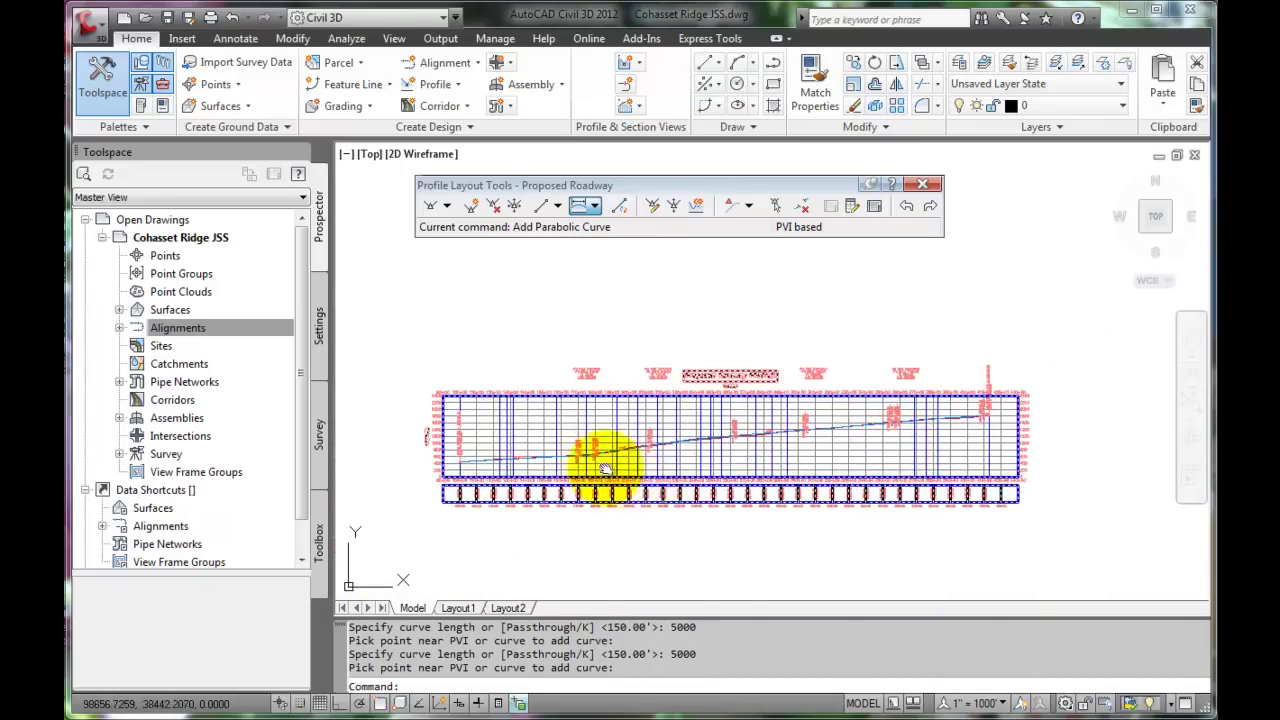
{"action": "scroll", "coordinate": [604, 469], "scroll_direction": "up", "scroll_amount": 5}
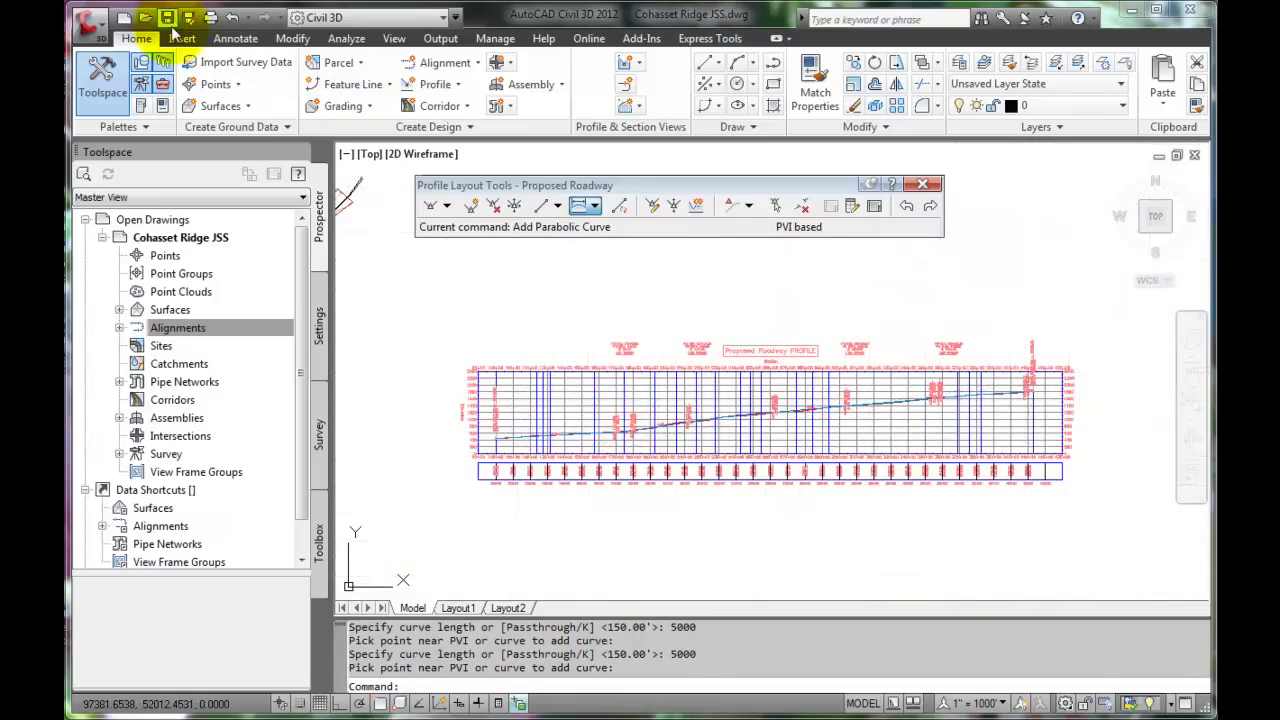
Save the drawing and close Profile Layout Tools
{"action": "left_click", "coordinate": [168, 18]}
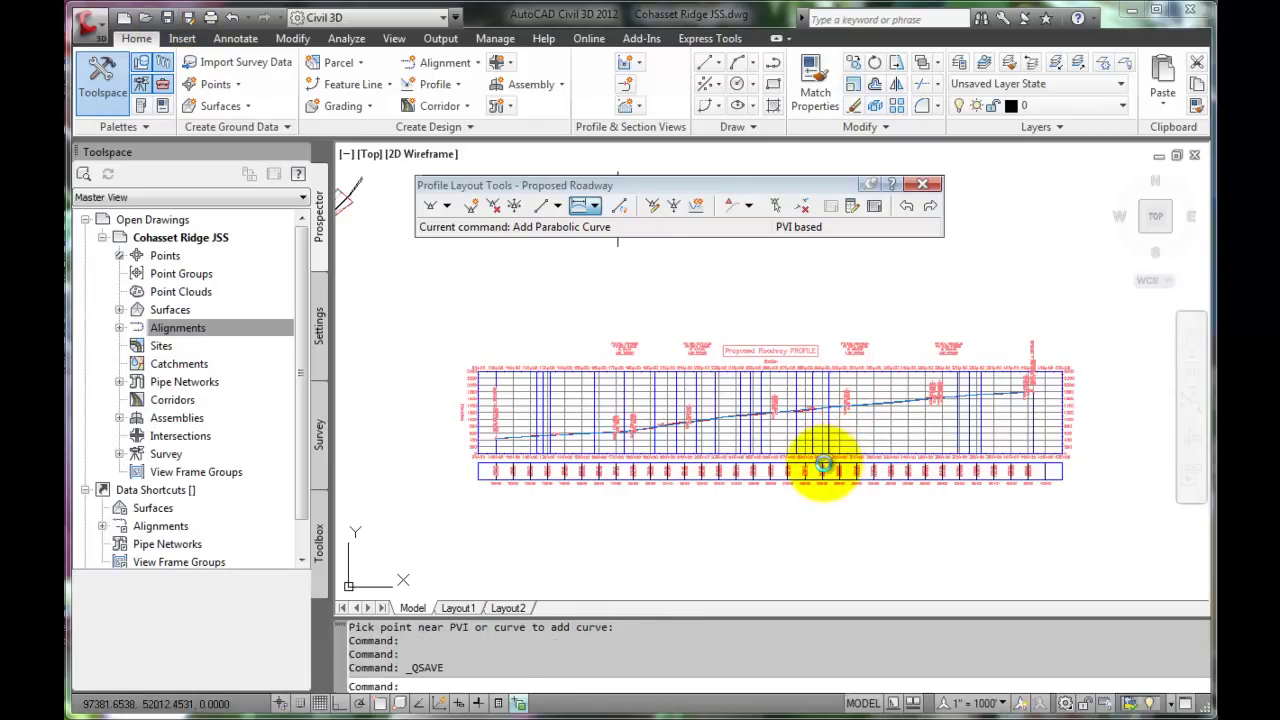
{"action": "scroll", "coordinate": [823, 463], "scroll_direction": "up", "scroll_amount": 2}
{"action": "key", "text": "Escape"}
{"action": "key", "text": "Escape"}
{"action": "scroll", "coordinate": [844, 264], "scroll_direction": "down", "scroll_amount": 1}
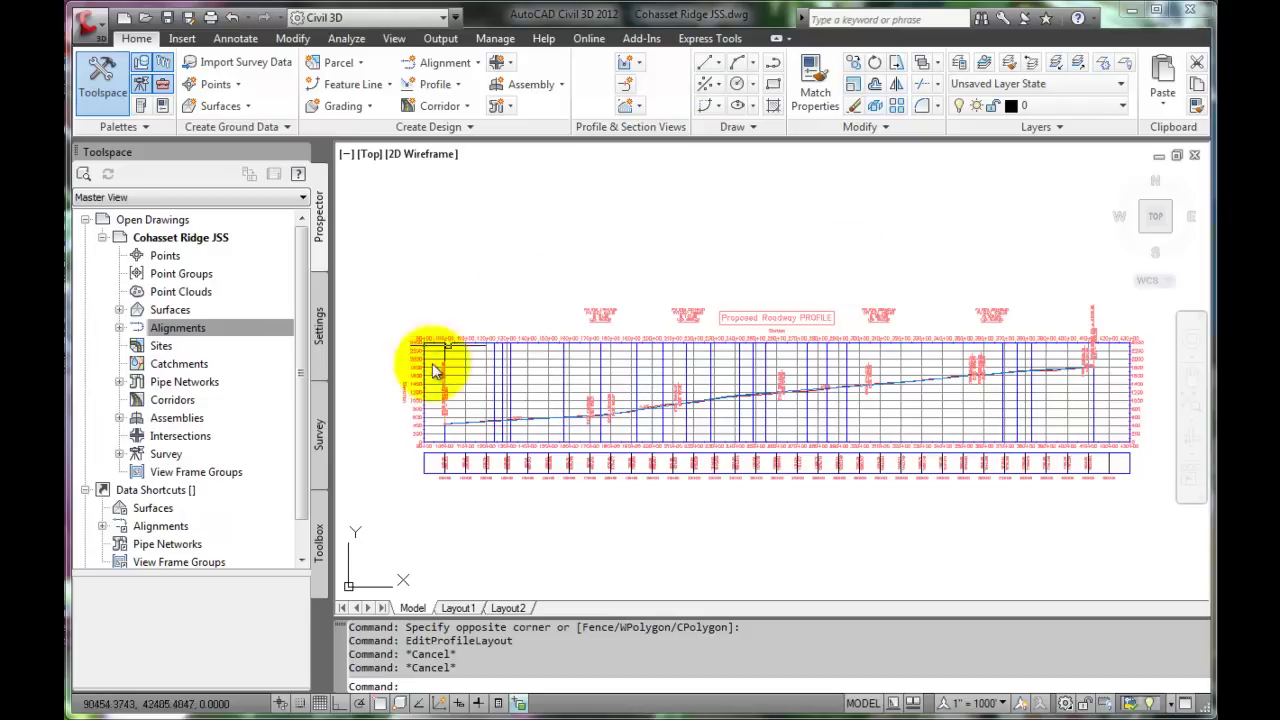
Expand Existing Grade and the Proposed Roadway centerline alignment in a widened Prospector tree
{"action": "left_click", "coordinate": [645, 462]}
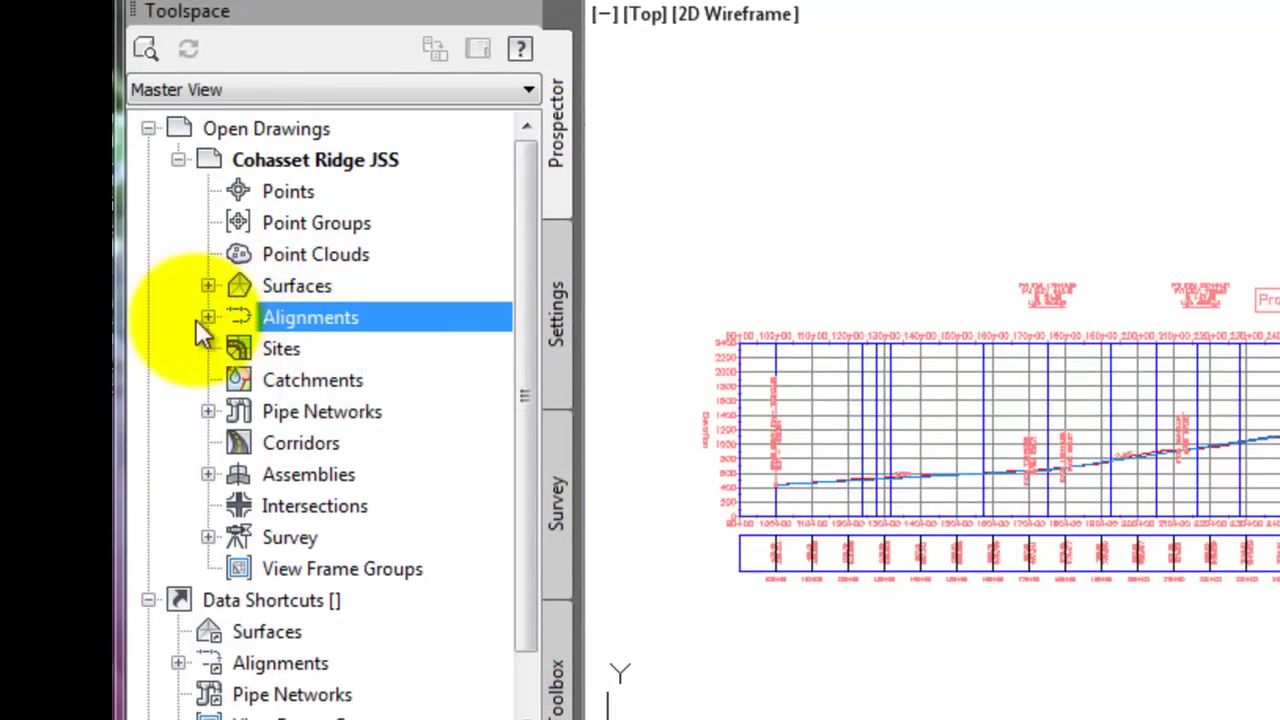
{"action": "left_click", "coordinate": [208, 286]}
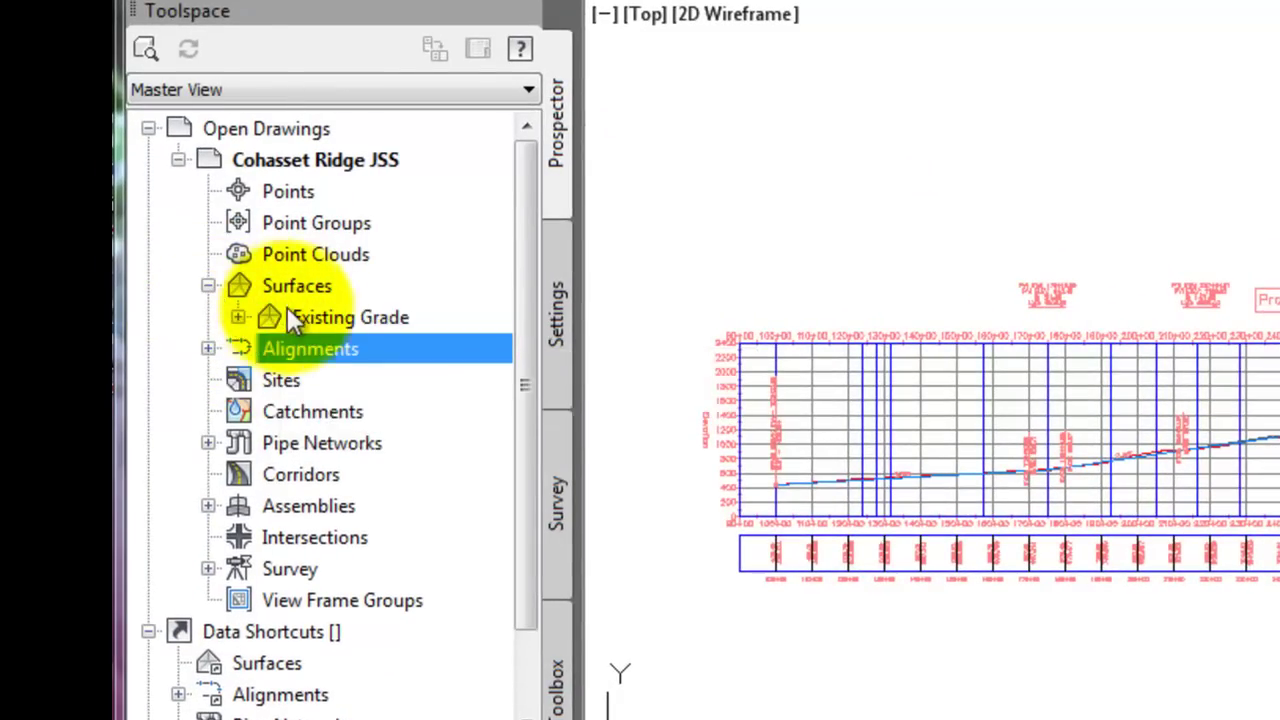
{"action": "left_click", "coordinate": [207, 348]}
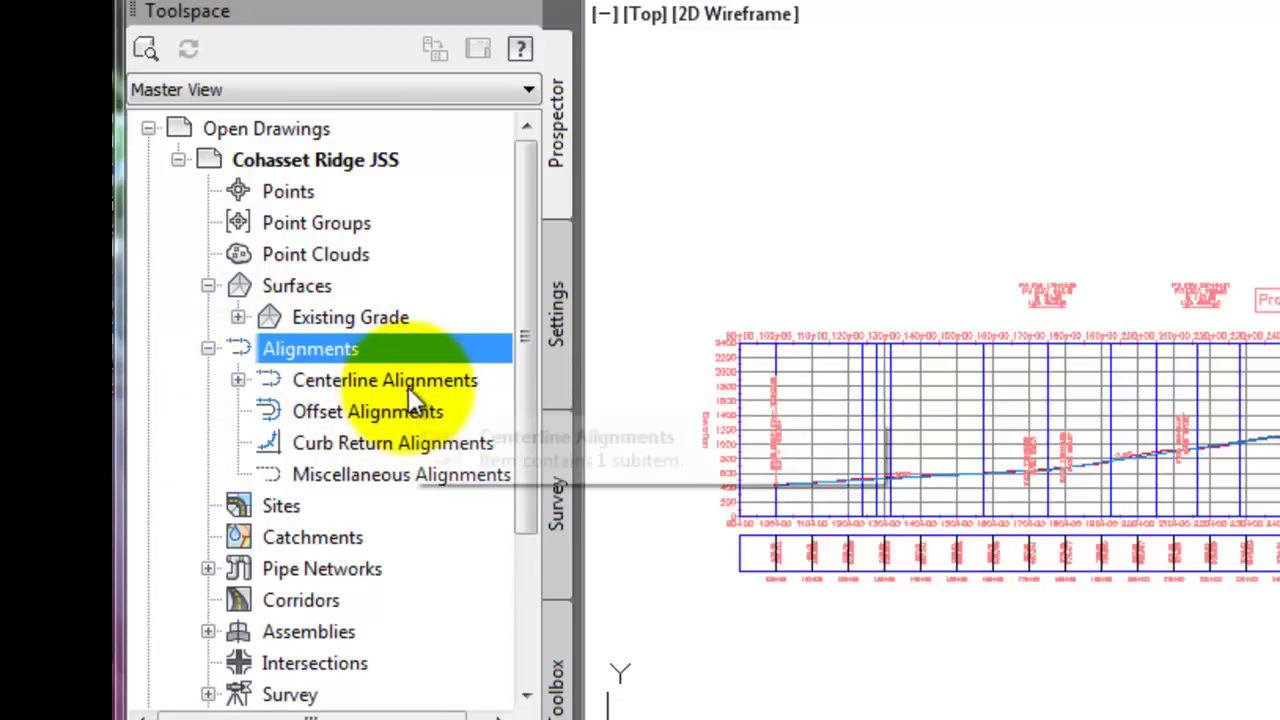
{"action": "left_click", "coordinate": [238, 380]}
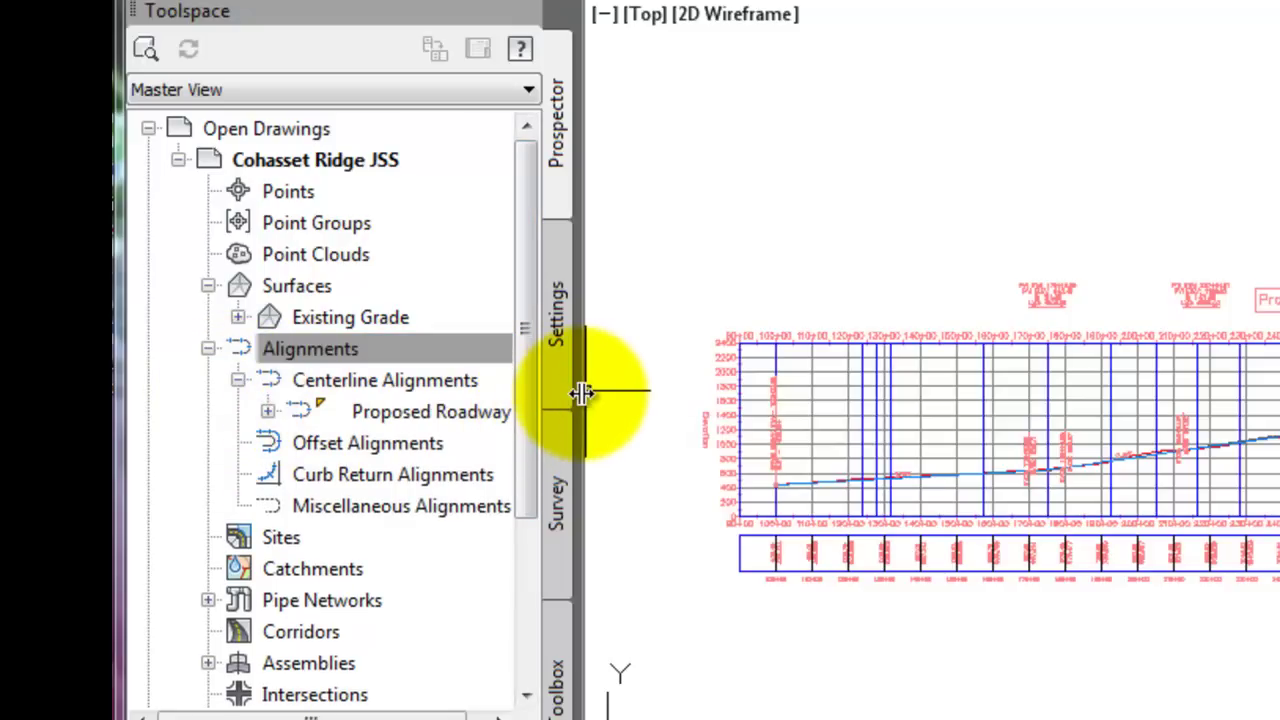
{"action": "left_click_drag", "start_coordinate": [582, 393], "coordinate": [706, 391]}
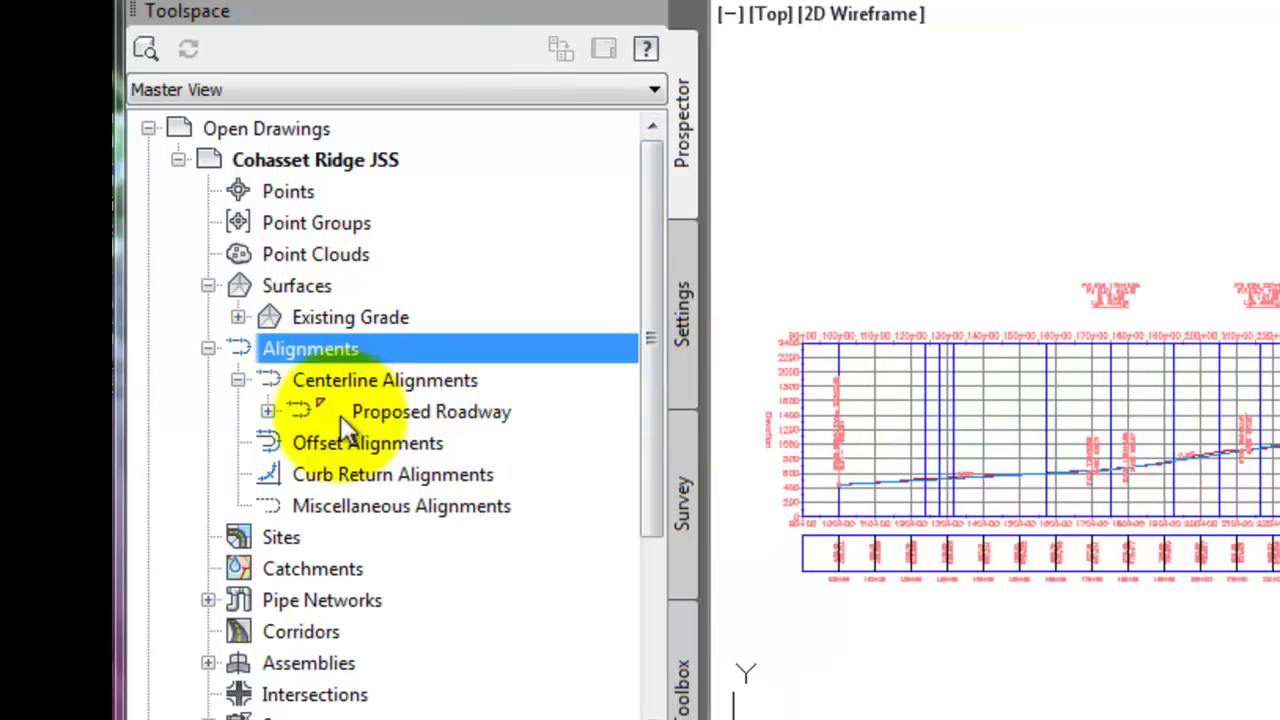
{"action": "left_click", "coordinate": [269, 411]}
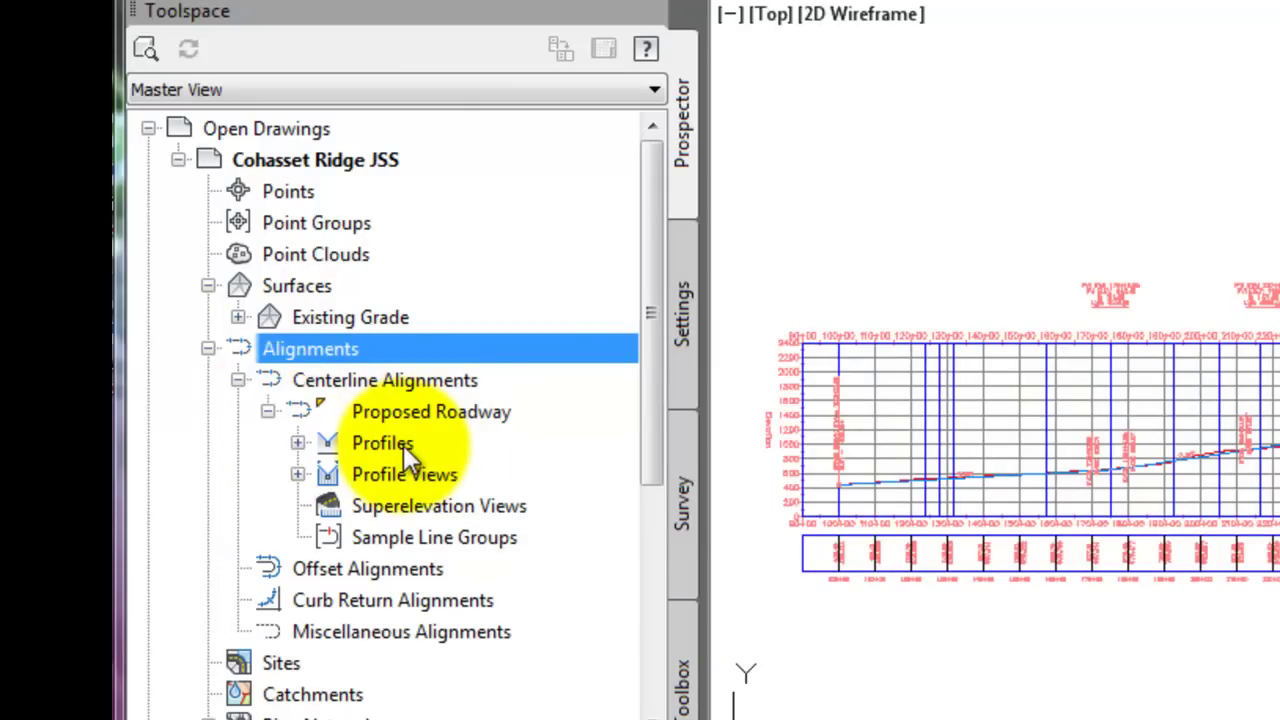
Expand Proposed Roadway's Profiles and Profile Views to list both profiles and the profile view
{"action": "left_click", "coordinate": [298, 442]}
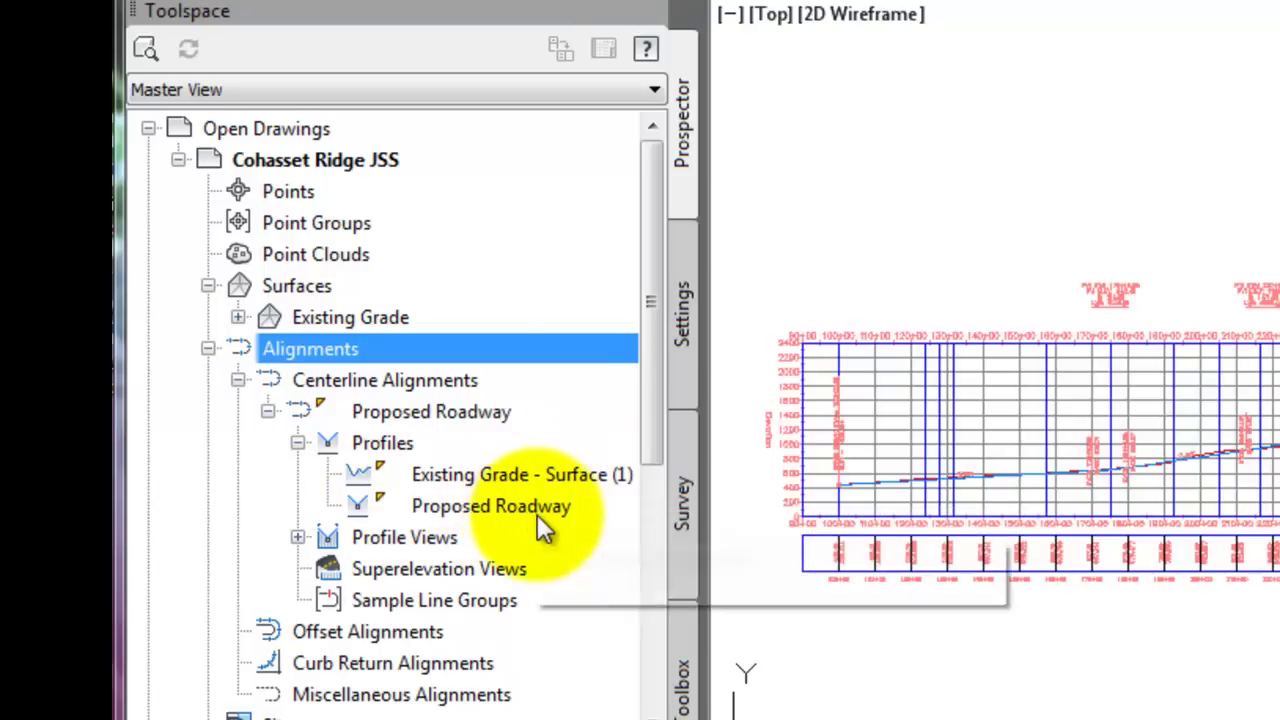
{"action": "left_click", "coordinate": [298, 537]}
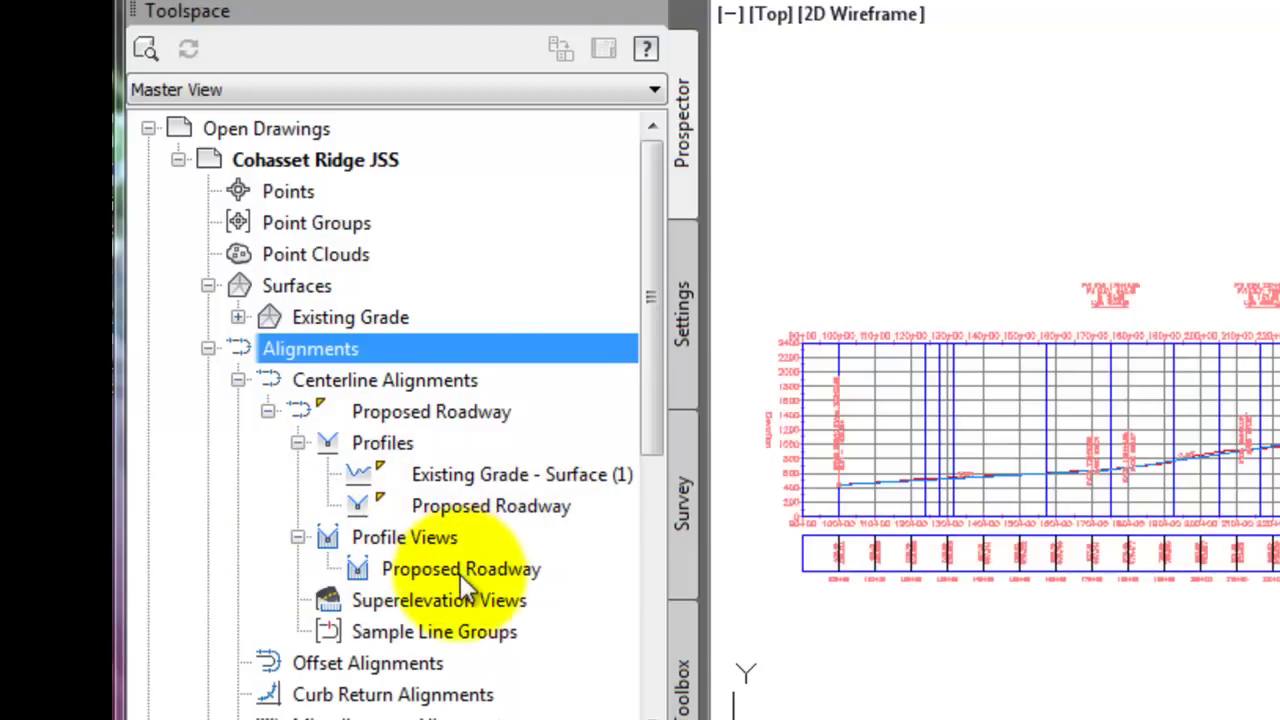